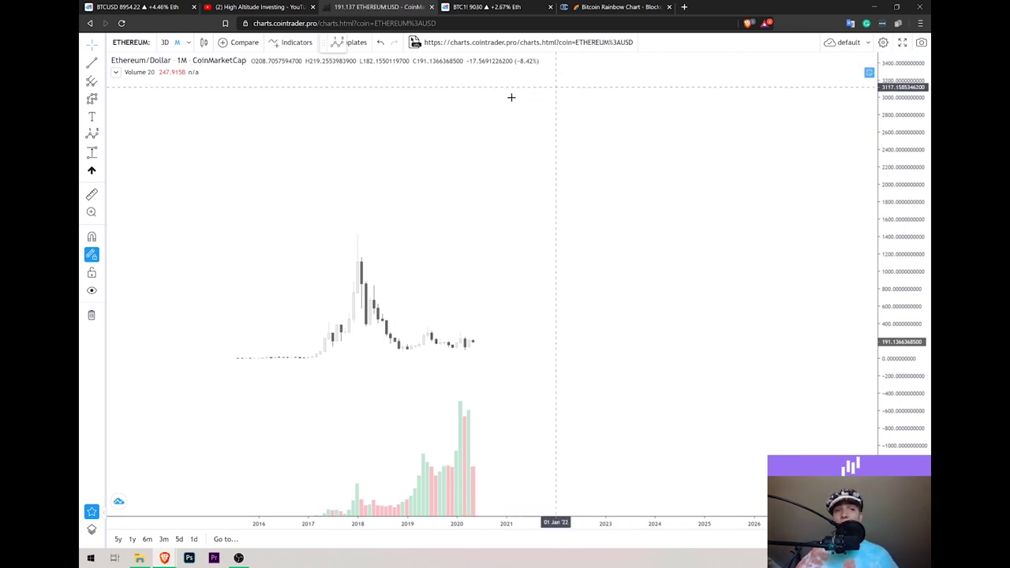
View the High Altitude Investing YouTube channel page and its recent uploads
click(260, 6)
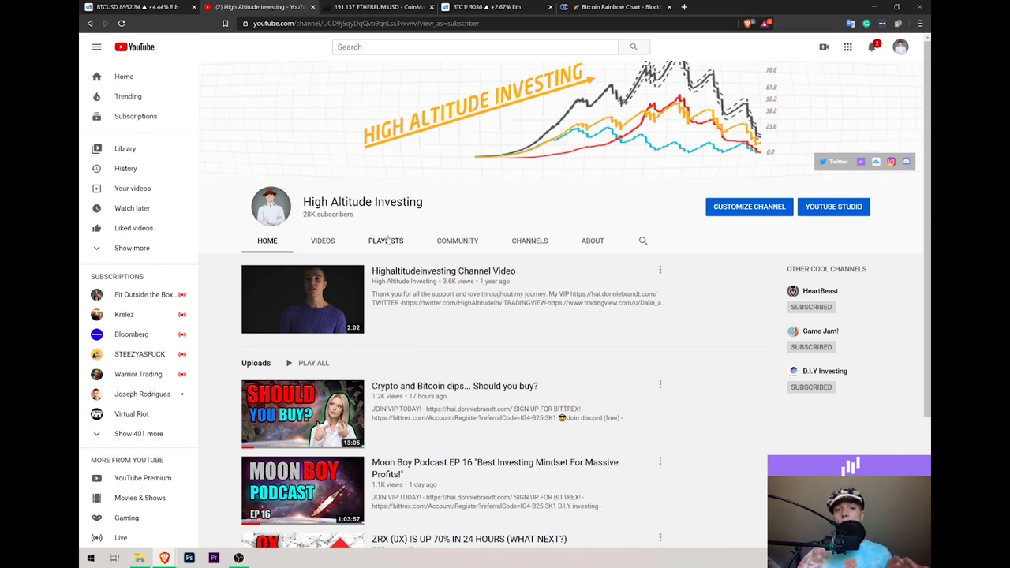
scroll(423, 248, down, 1)
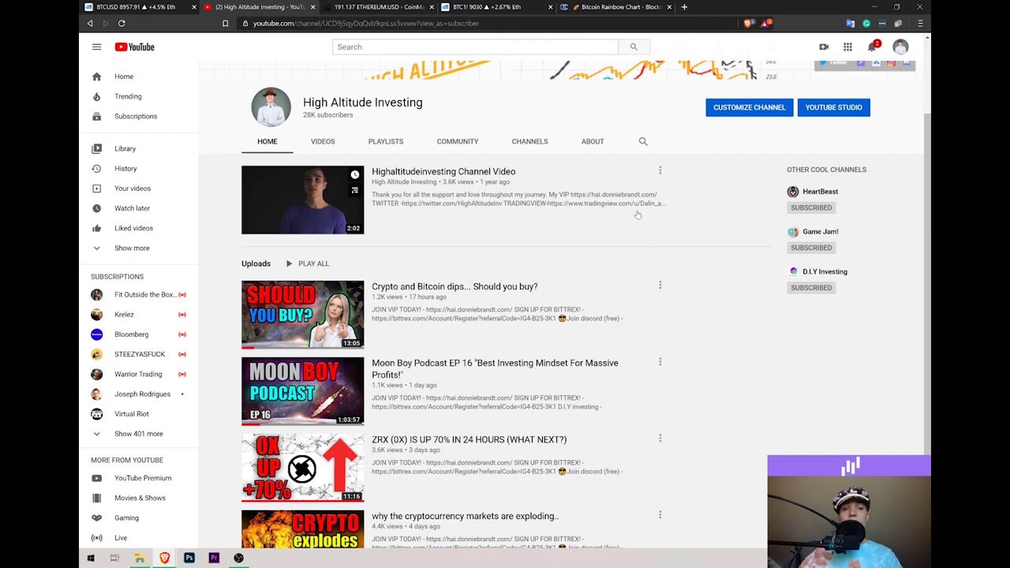
Open bitcoinblockhalf.com in a new browser tab
click(683, 7)
text(bitcoinblockhalf.com)
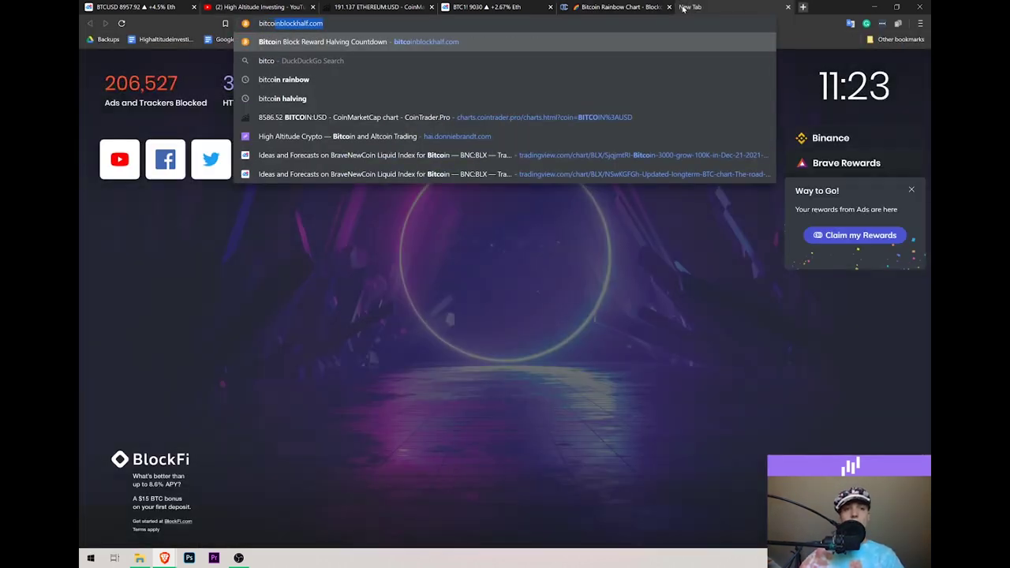
key(Return)
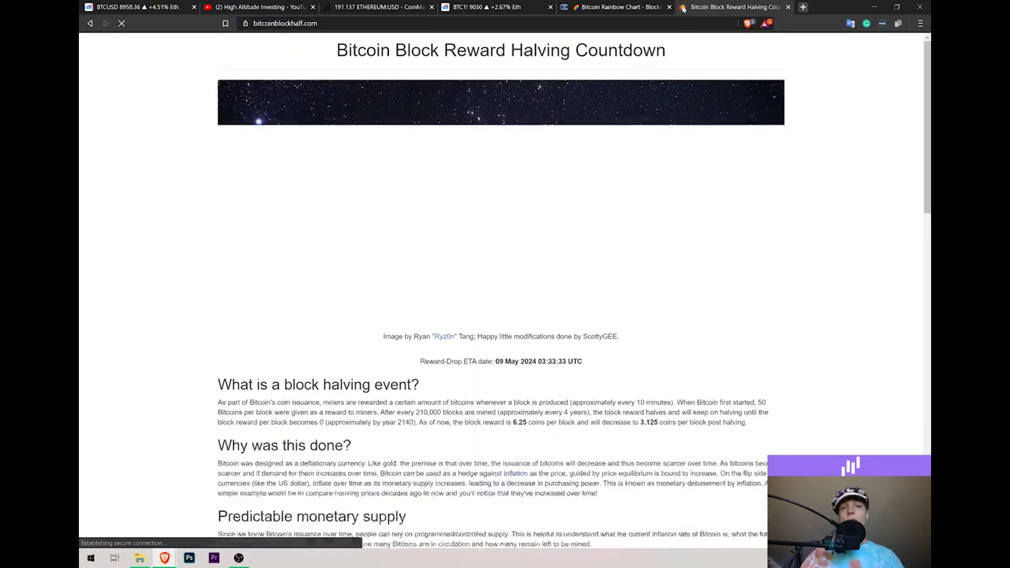
Examine the halving page's countdown, block reward figures, Bitcoin inflation chart and past halving price performance
scroll(499, 350, down, 3)
scroll(499, 351, down, 1)
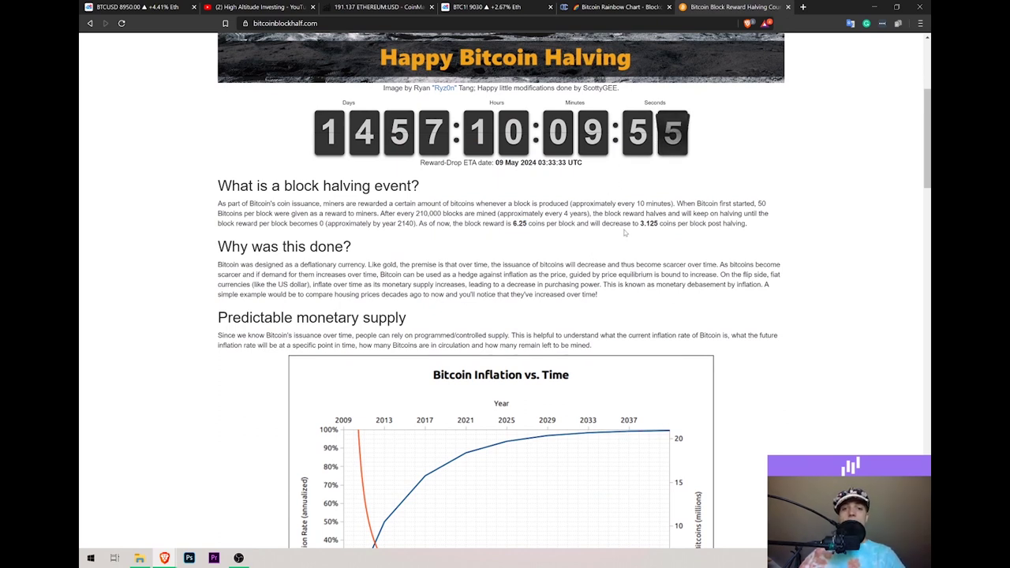
drag(640, 223, 650, 224)
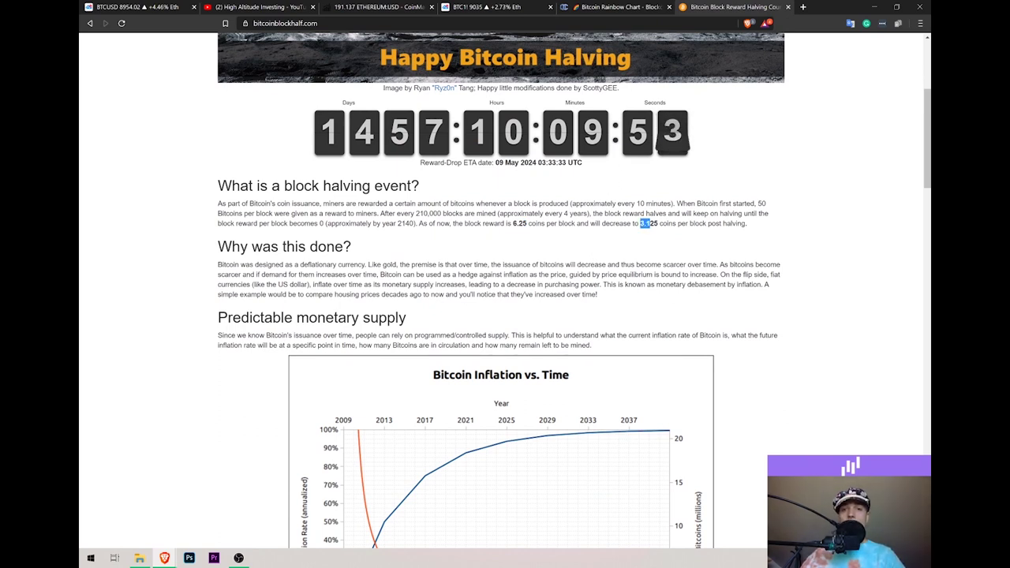
click(651, 224)
scroll(661, 257, down, 2)
scroll(661, 257, up, 4)
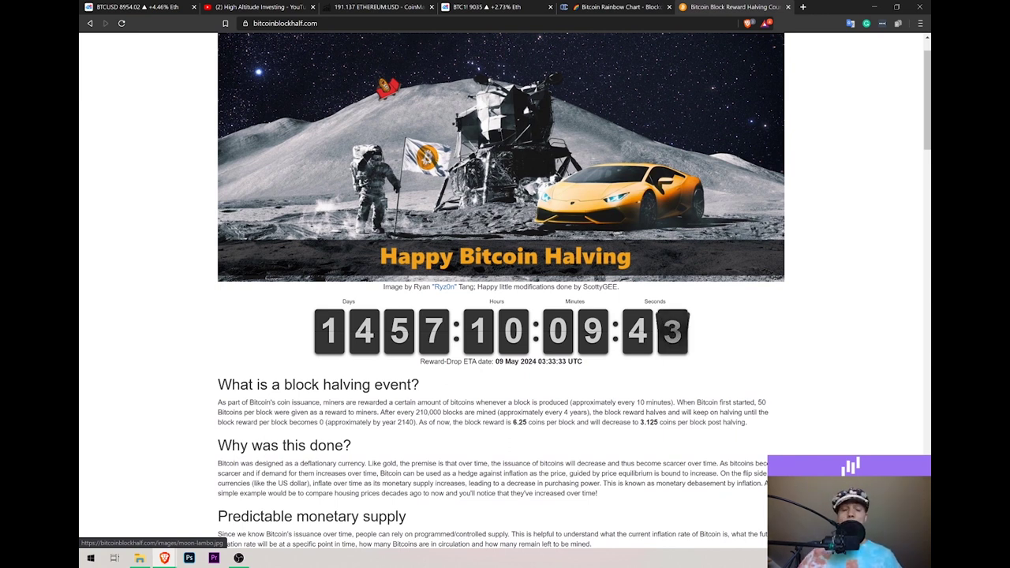
scroll(590, 276, down, 5)
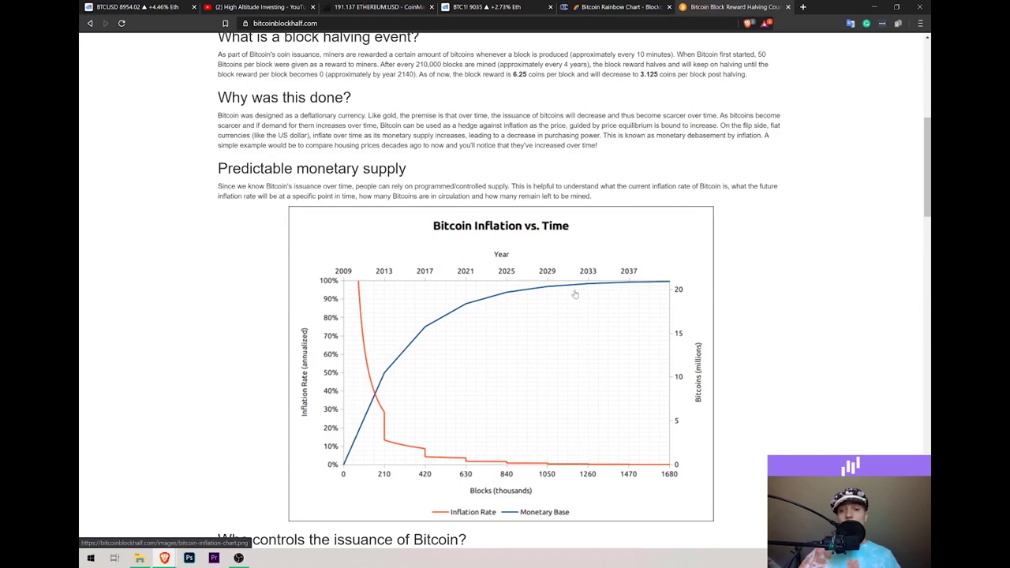
scroll(578, 294, down, 8)
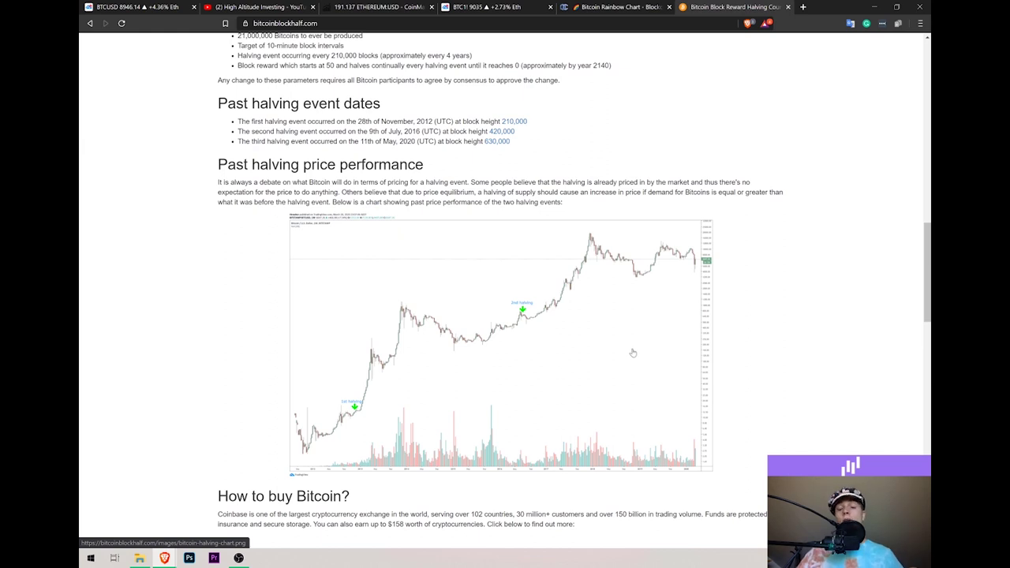
scroll(633, 352, down, 1)
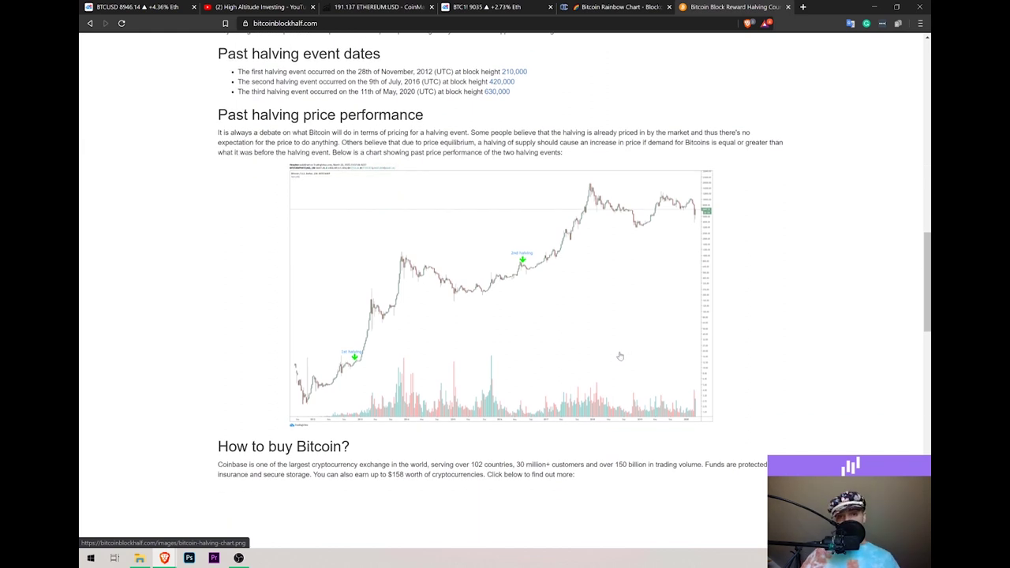
scroll(619, 357, down, 2)
scroll(617, 358, up, 20)
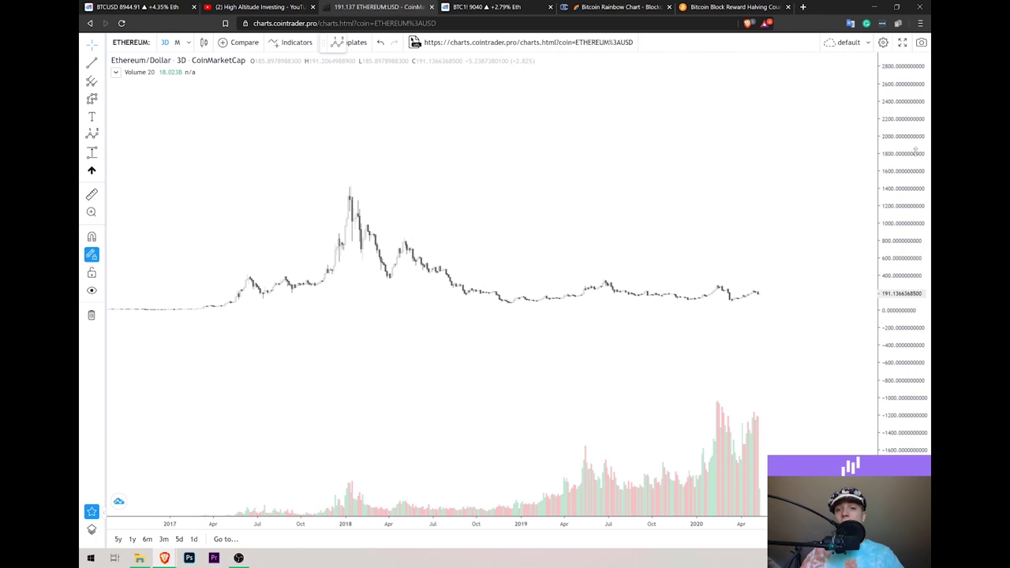
Switch the Ethereum 3D chart to a logarithmic price scale and fit the price history to it
drag(915, 153, 908, 189)
drag(841, 198, 723, 171)
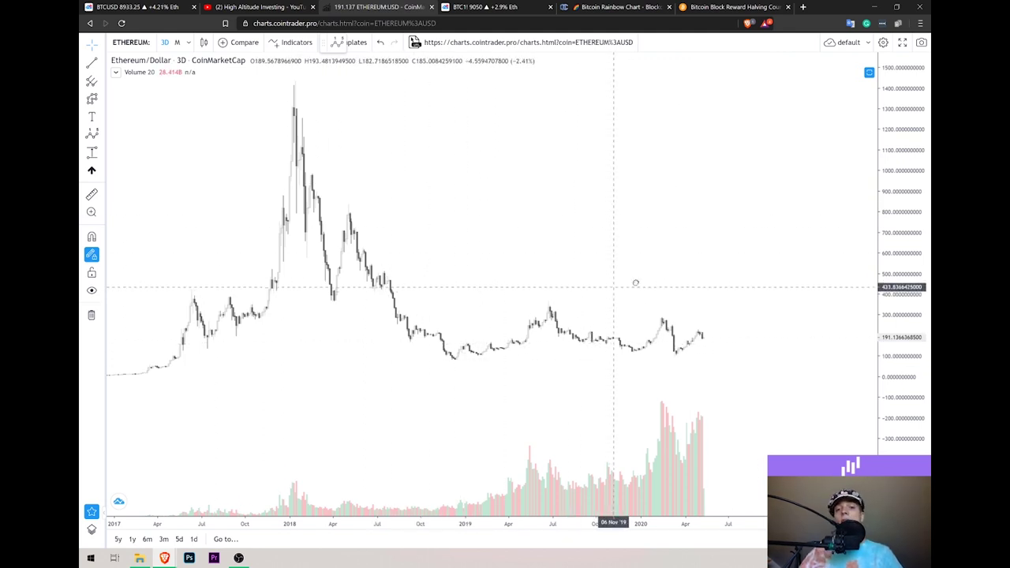
scroll(639, 283, left, 2)
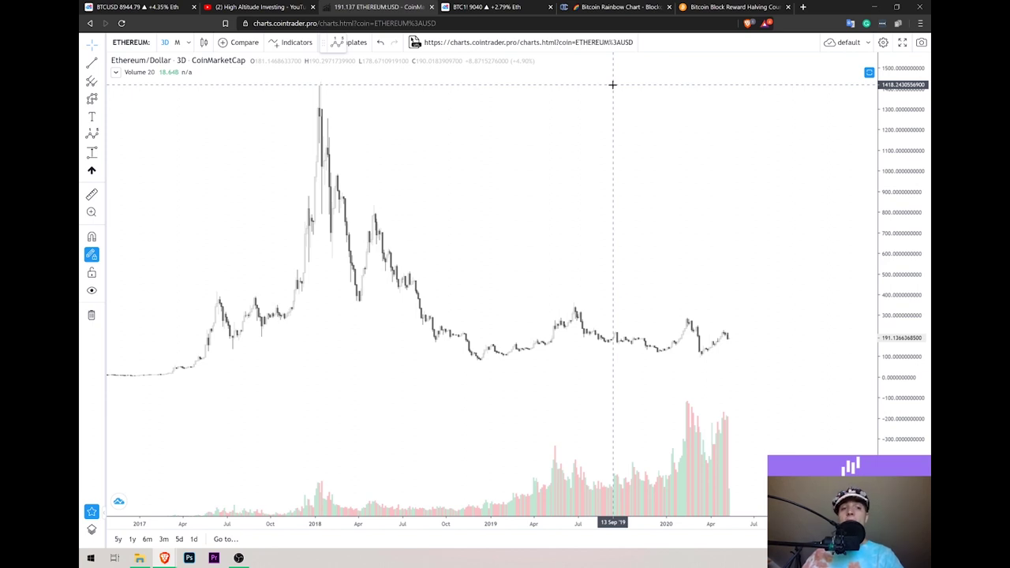
scroll(612, 84, down, 3)
drag(365, 173, 541, 196)
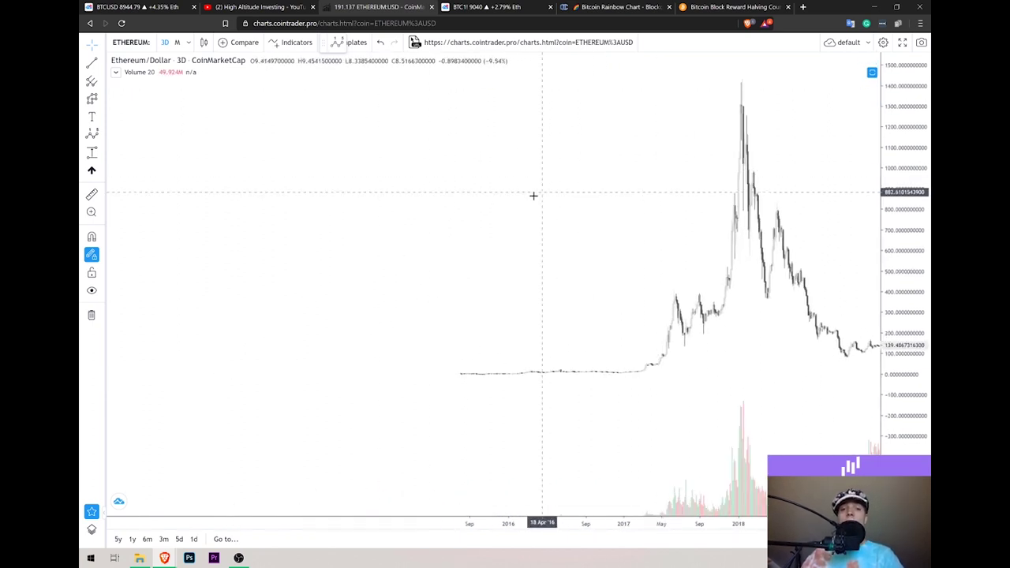
key(alt+l)
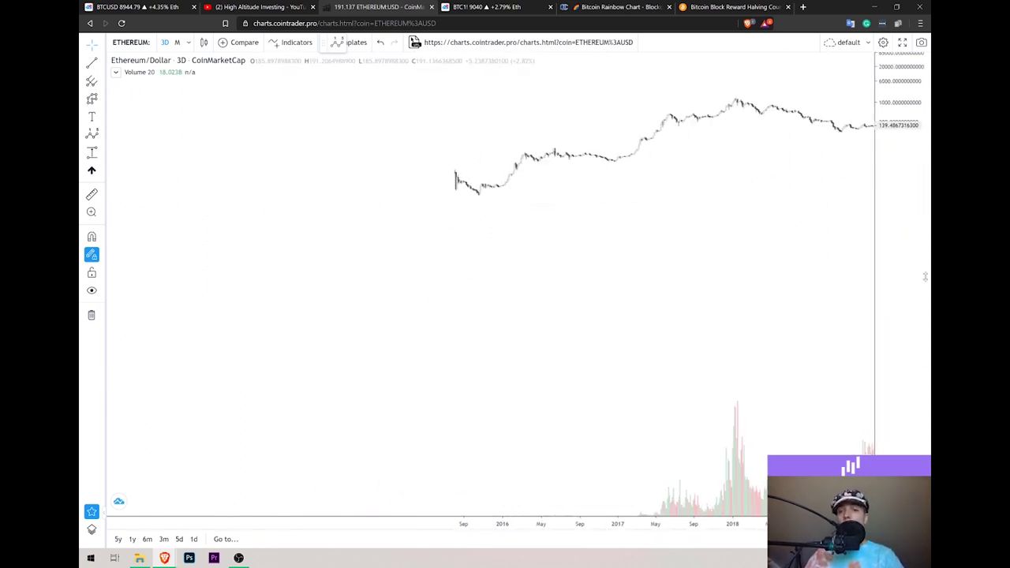
double_click(925, 276)
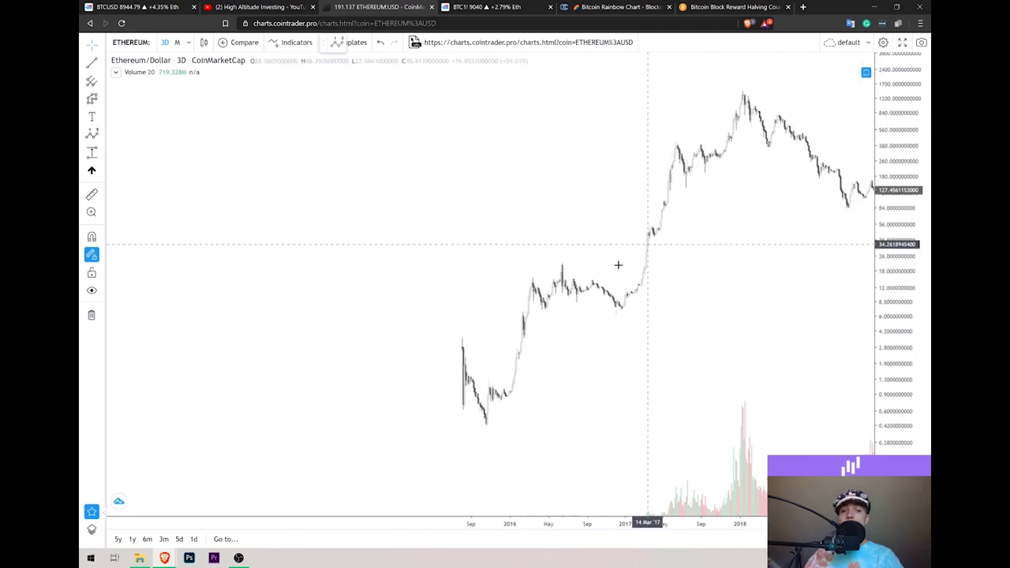
Draw an Elliott impulse wave from 0 through i, ii, iii, iv and v, spanning the October 2015 low to the June 2016 high
scroll(620, 266, up, 3)
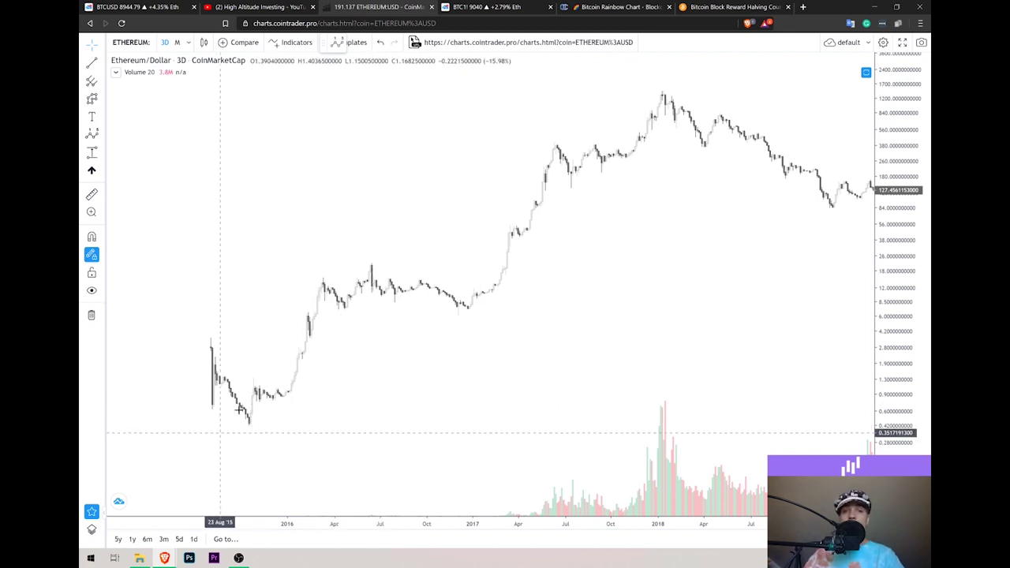
mouse_move(468, 314)
mouse_down()
mouse_move(417, 326)
mouse_move(476, 311)
mouse_up()
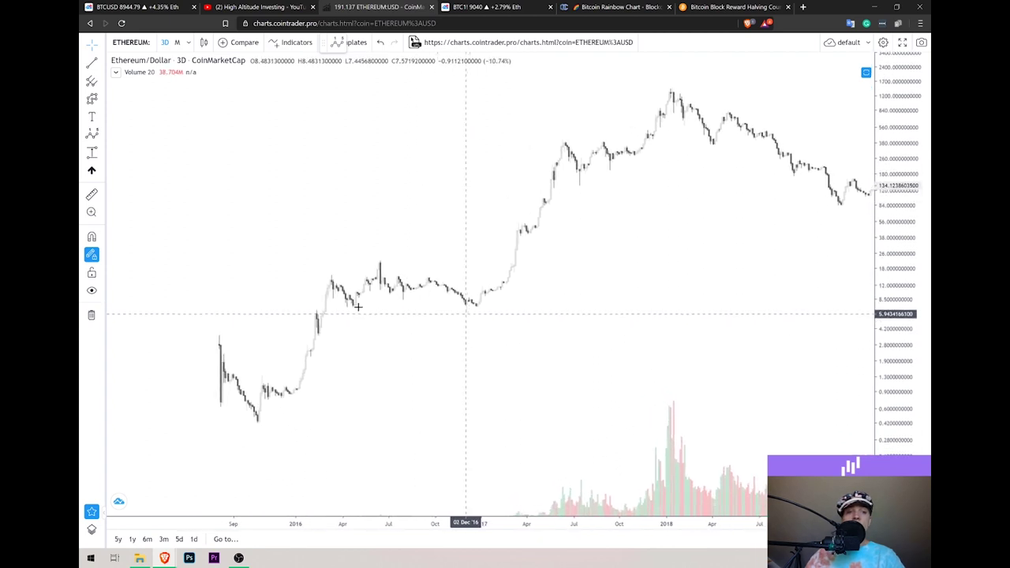
click(259, 422)
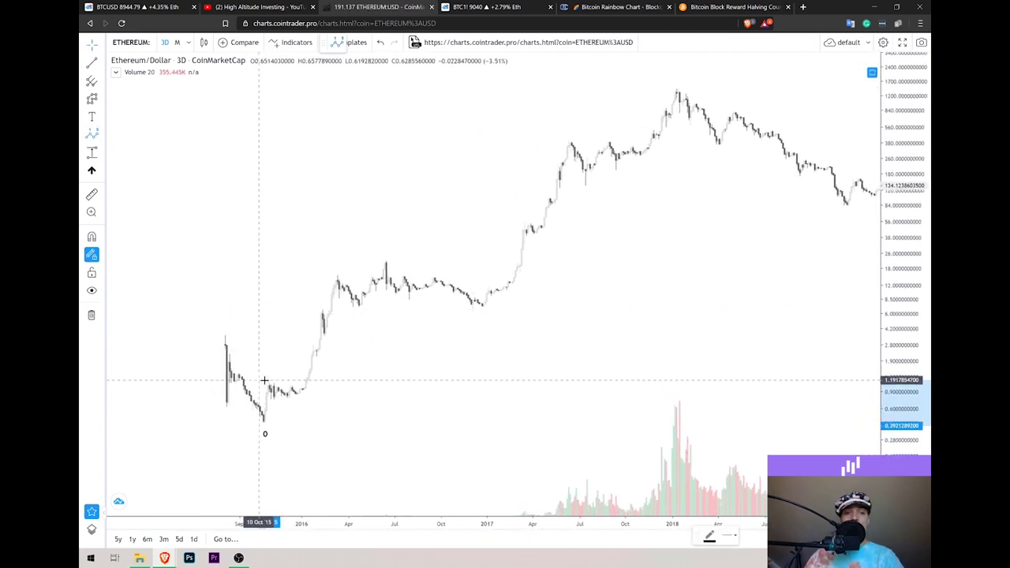
click(269, 384)
click(291, 394)
click(337, 273)
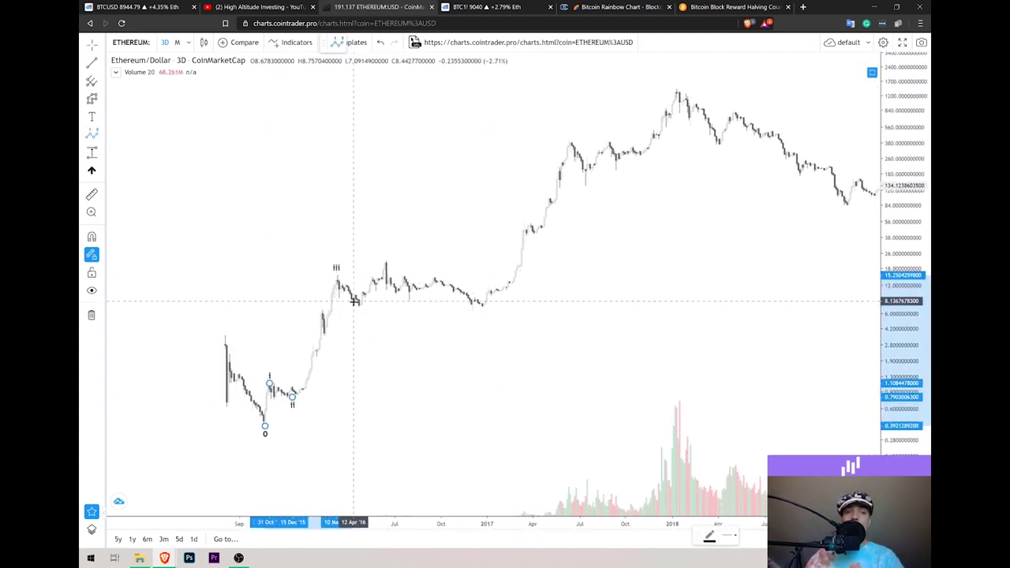
click(354, 303)
click(387, 262)
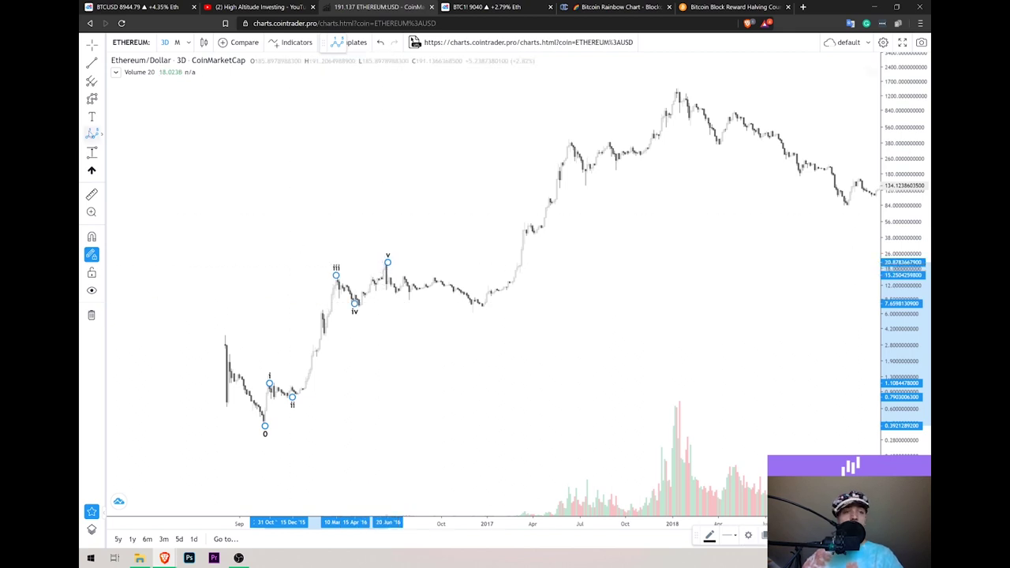
Draw an Elliott a-b-c correction wave from the June 2016 high to the December 2016 low
click(101, 136)
click(142, 308)
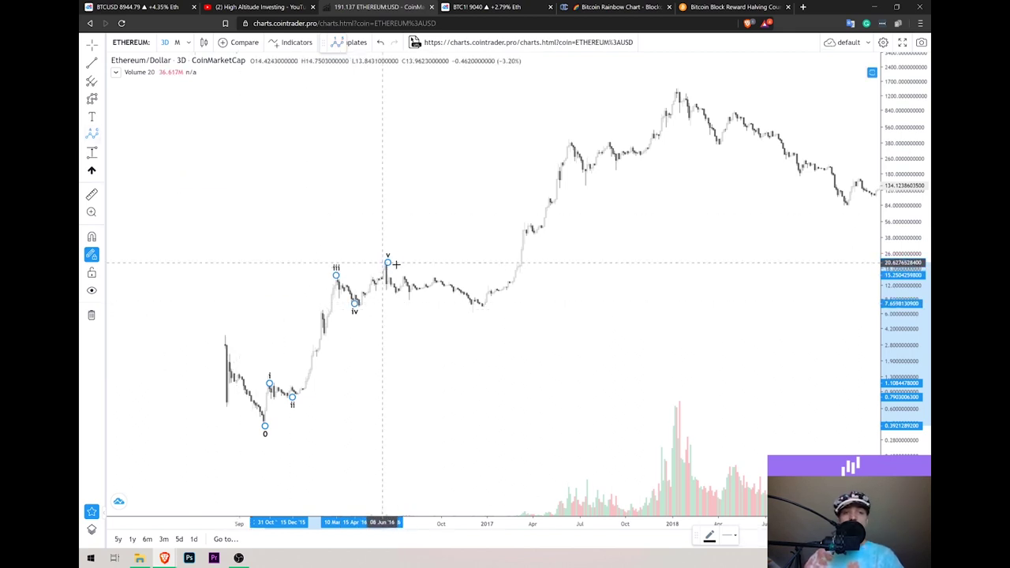
click(387, 269)
click(401, 299)
click(446, 276)
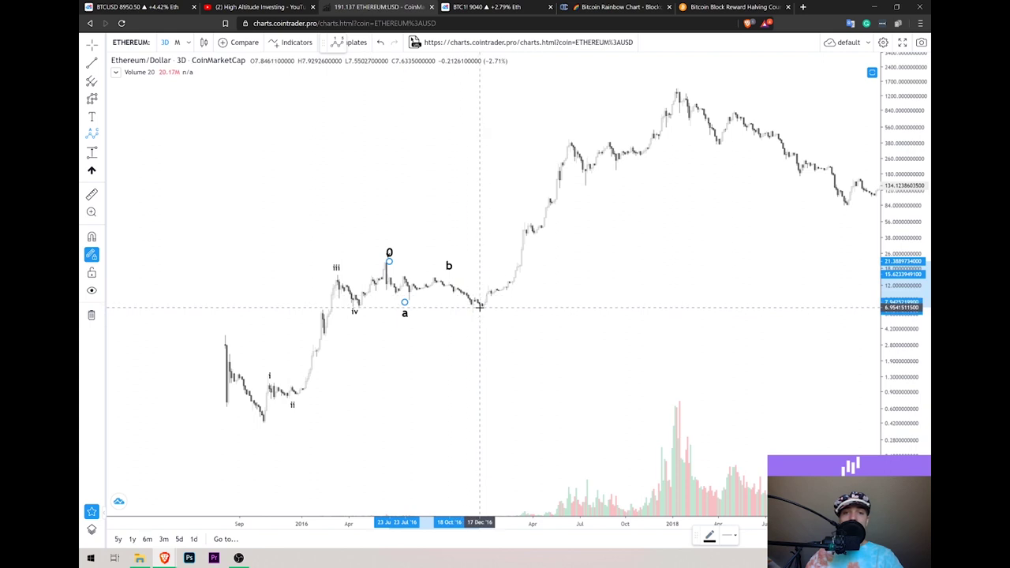
click(476, 304)
scroll(400, 216, down, 1)
scroll(400, 216, down, 1)
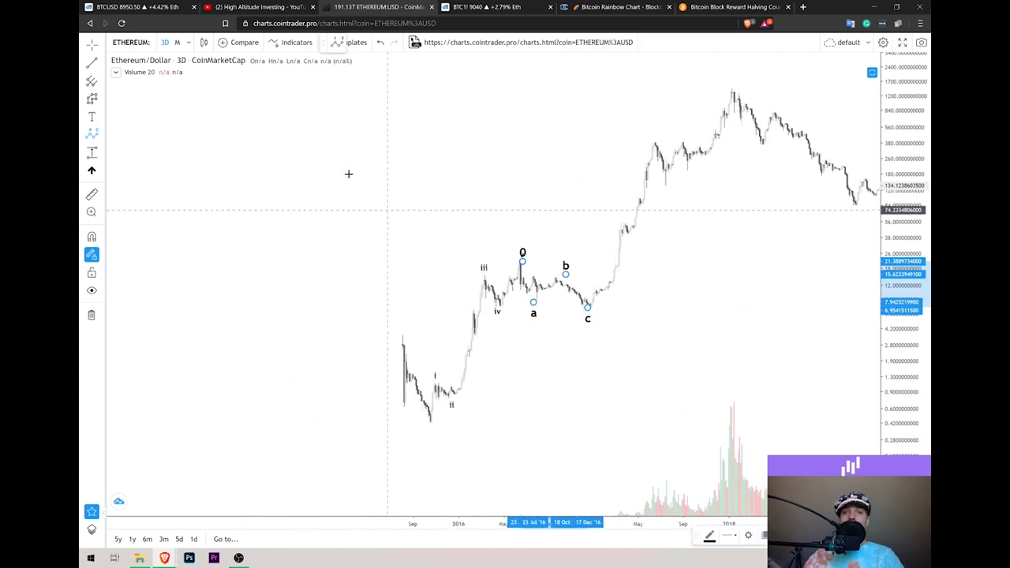
click(416, 160)
Delete the a-b-c correction and the i–v impulse wave drawings from the Ethereum chart
drag(415, 160, 144, 186)
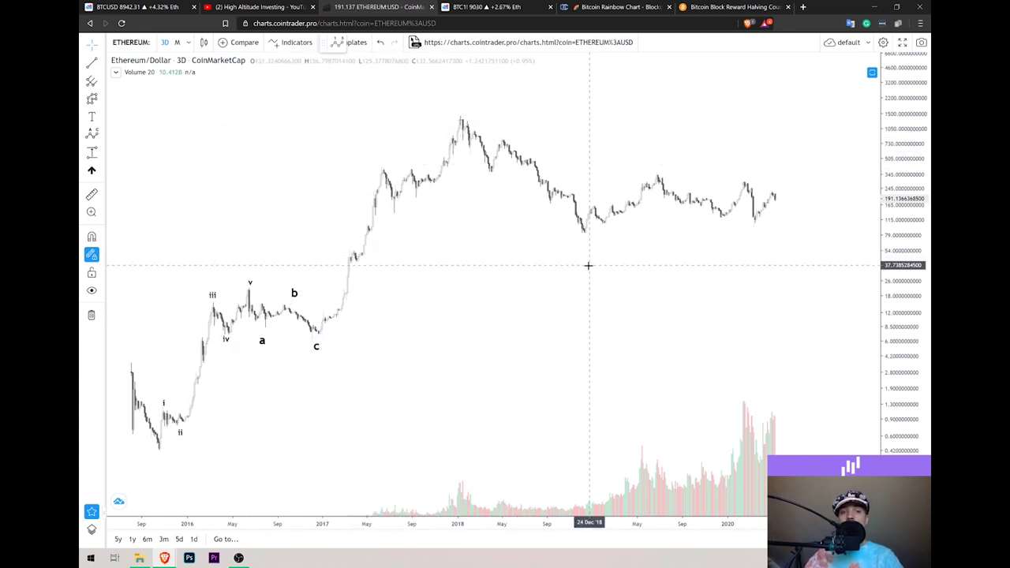
click(288, 295)
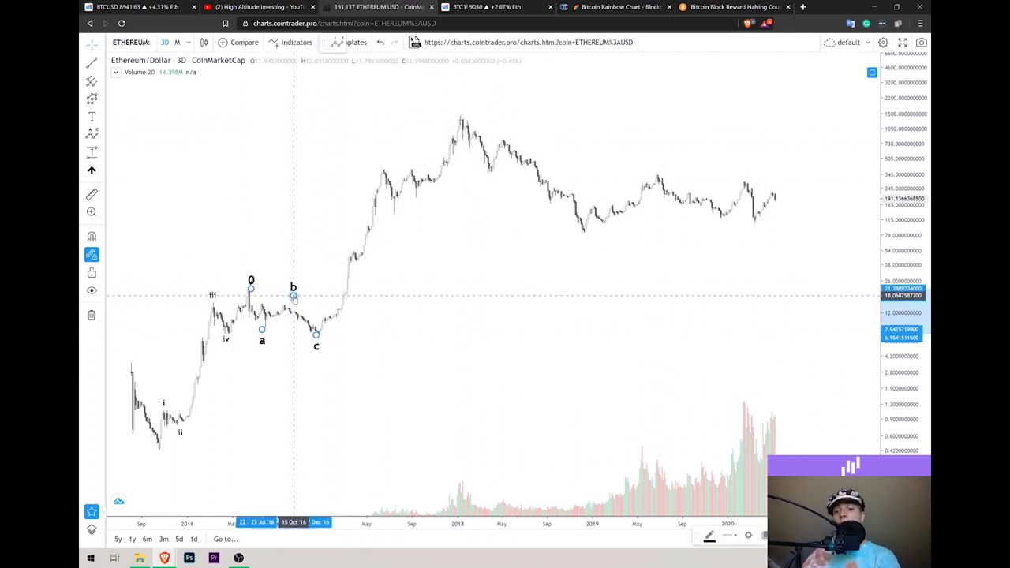
key(Delete)
click(212, 292)
key(Delete)
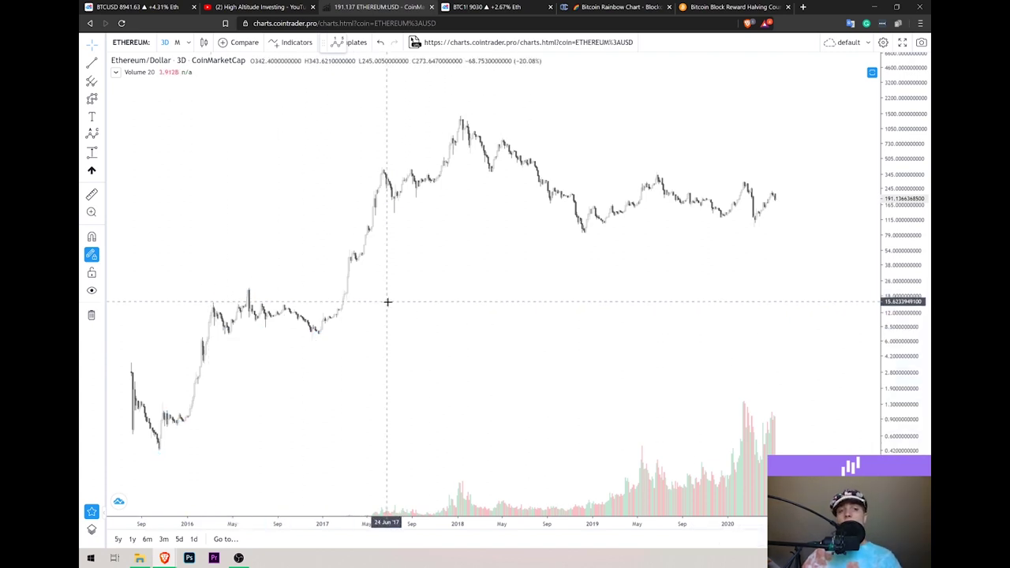
Draw a horizontal Fib Channel from about 1415 at the 2018 peak down to about 8.04 at the December 2016 low
click(101, 82)
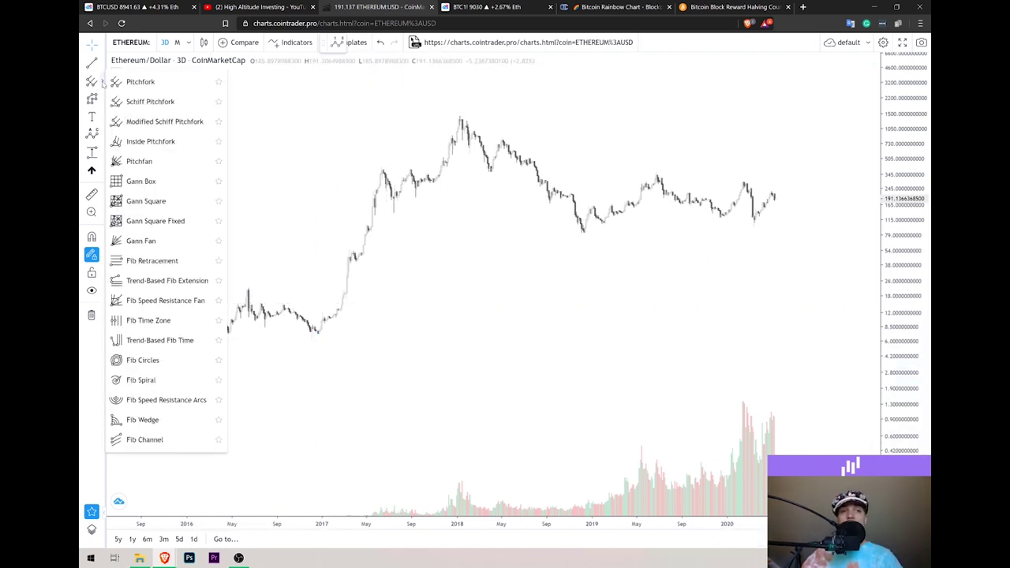
click(164, 439)
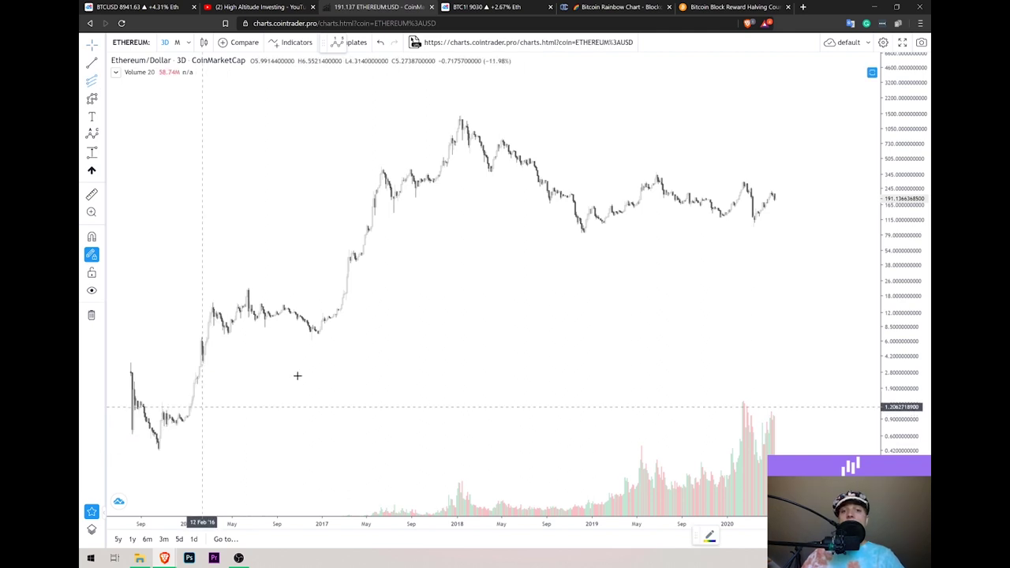
click(320, 116)
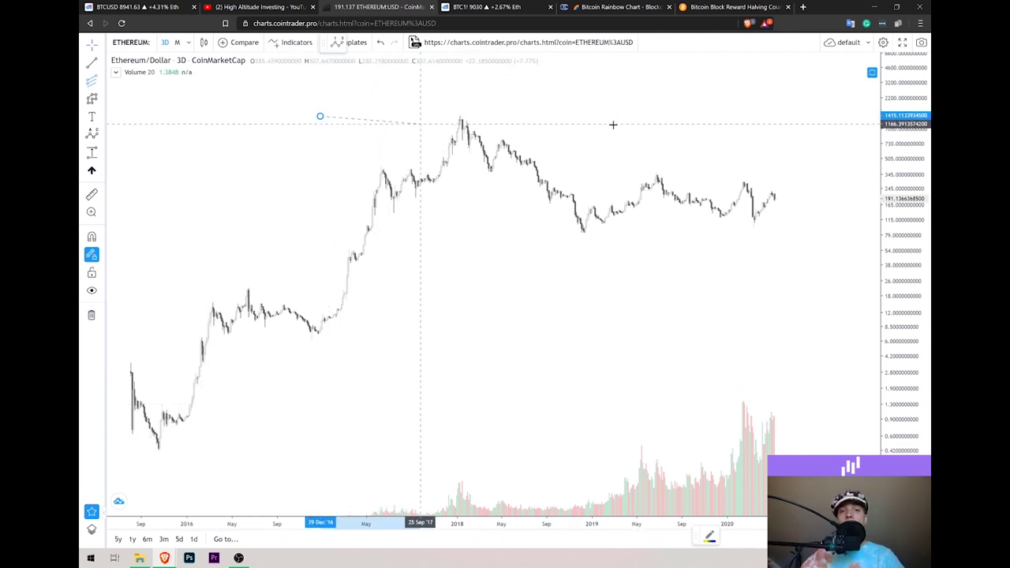
click(816, 116)
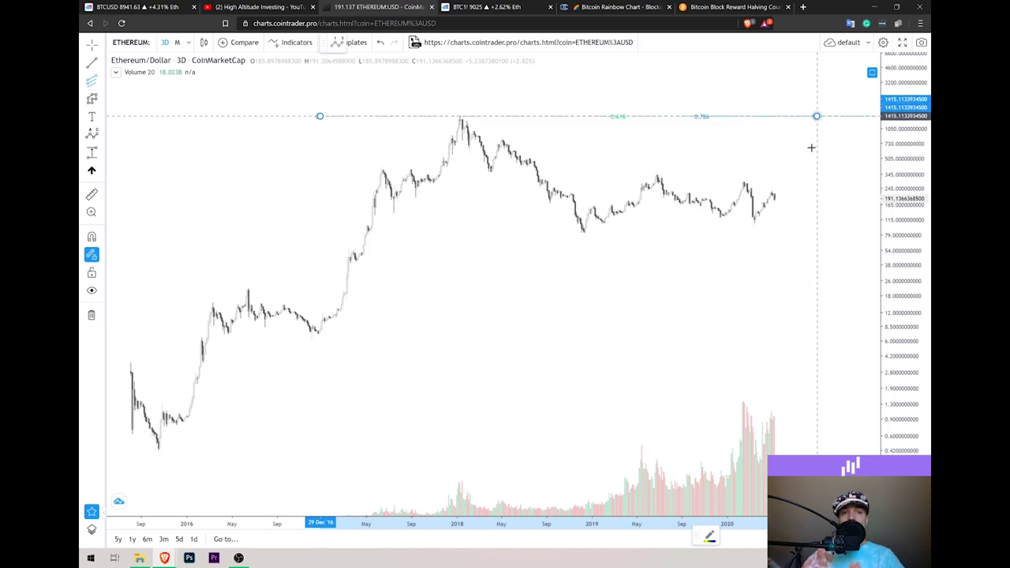
click(314, 328)
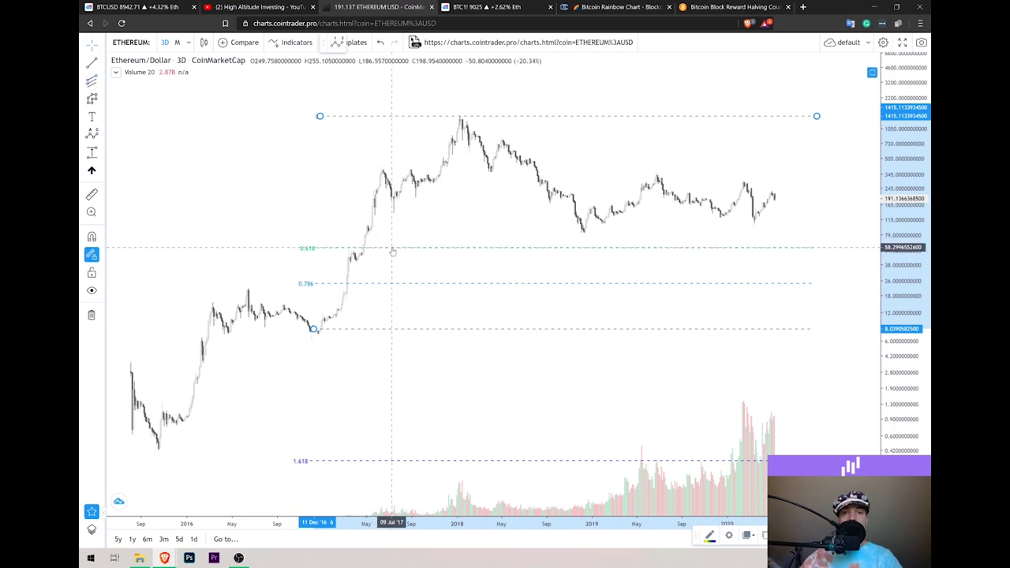
Enable the 0.382 and 0.5 levels on the Fib Channel and apply the style changes
double_click(430, 249)
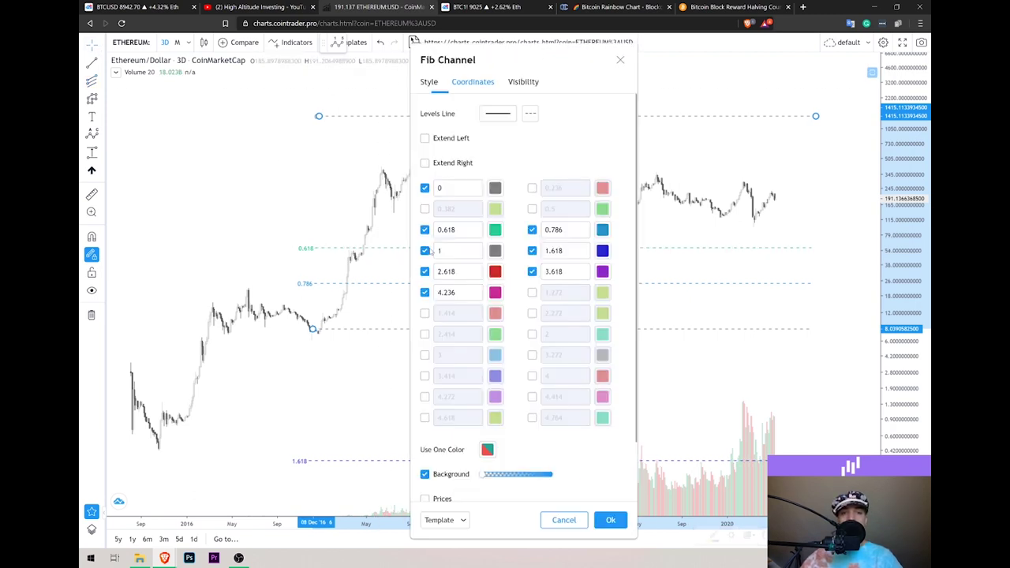
click(446, 209)
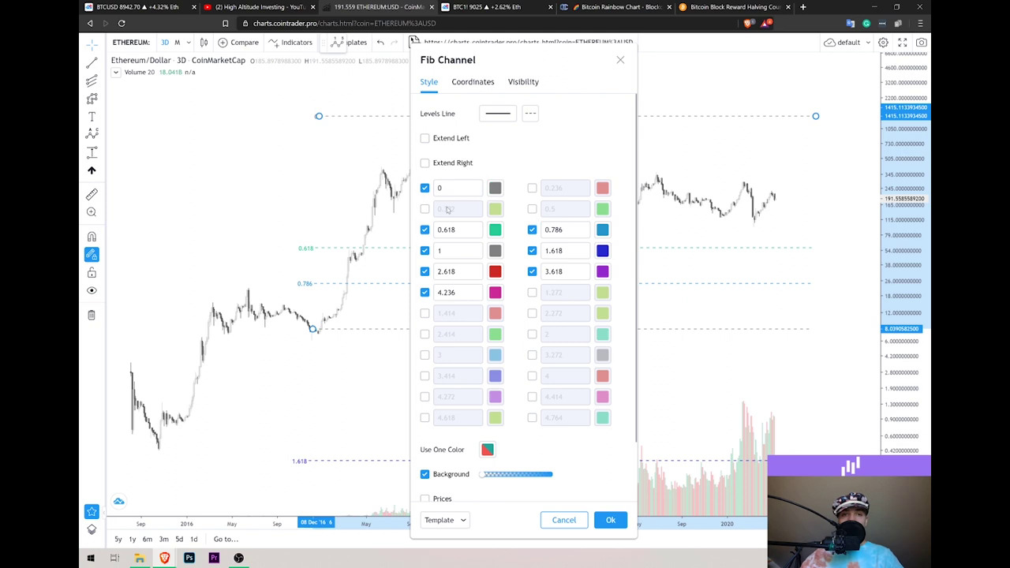
click(425, 209)
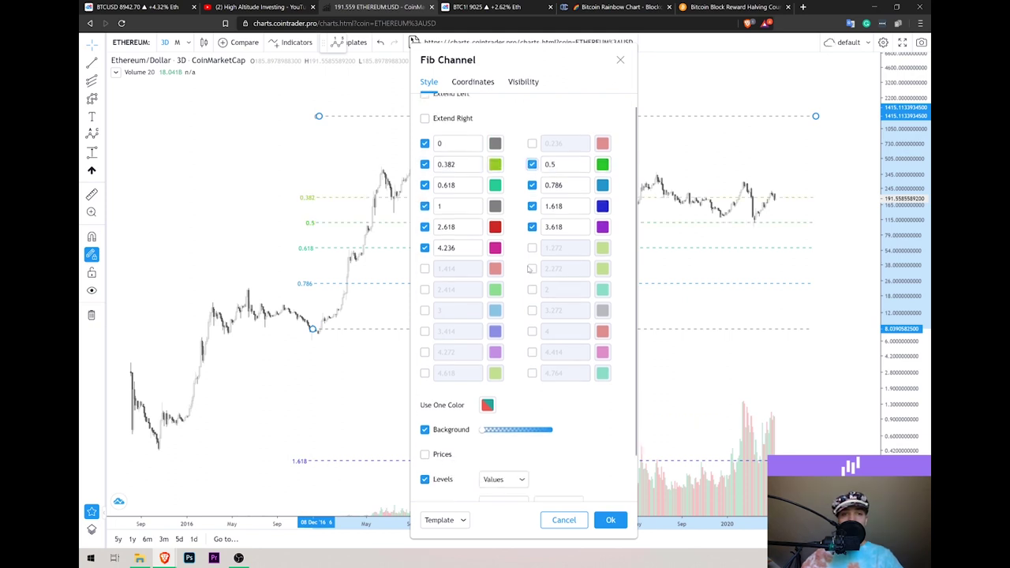
scroll(530, 269, down, 1)
scroll(576, 422, up, 2)
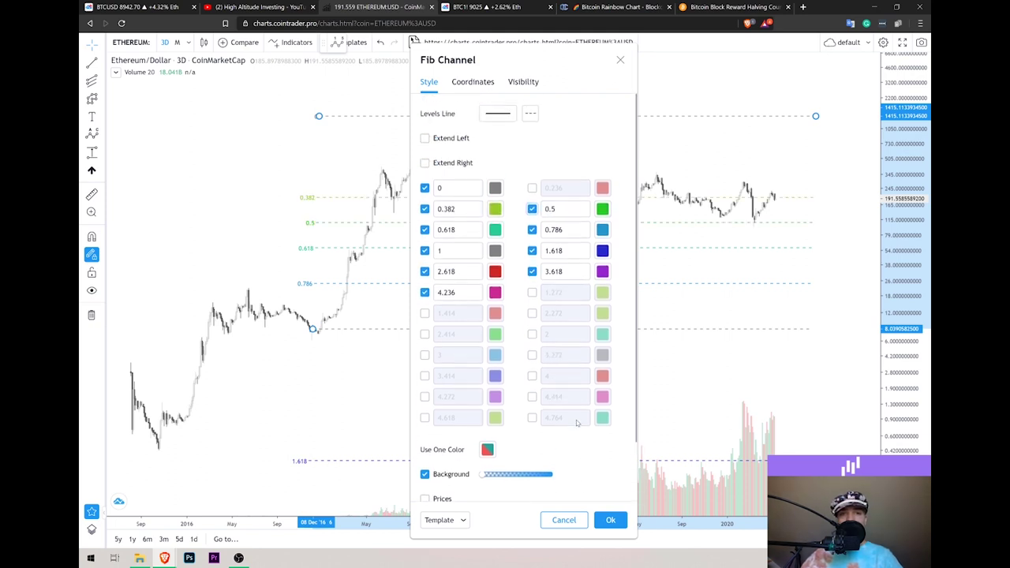
click(610, 521)
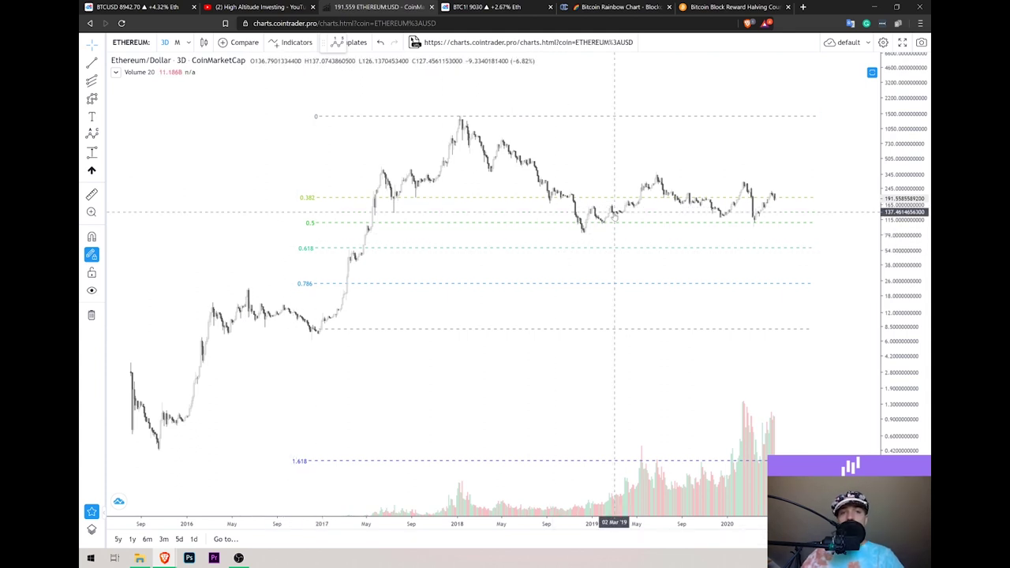
Delete the Fib Channel drawing from the Ethereum chart
click(491, 228)
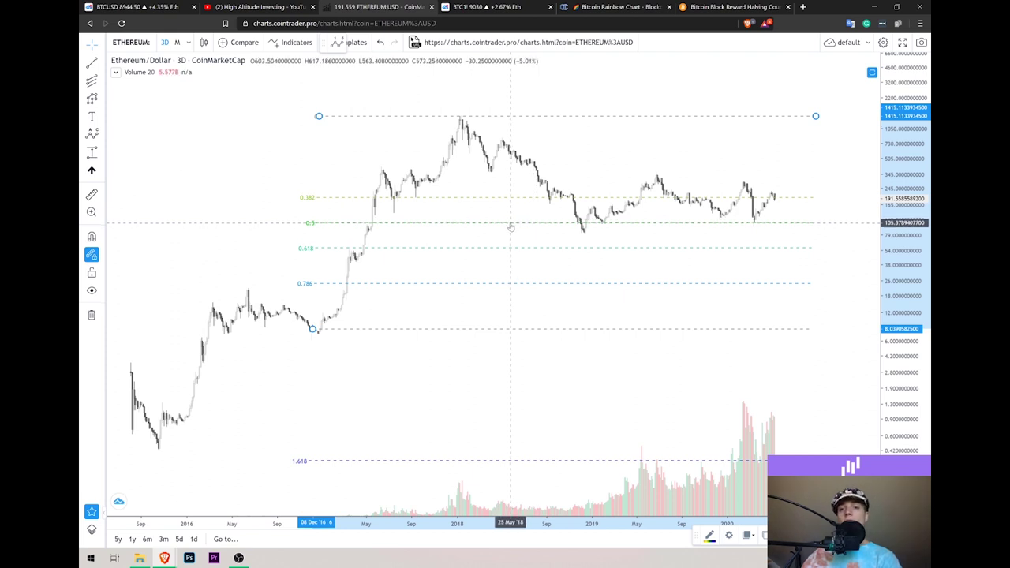
key(Delete)
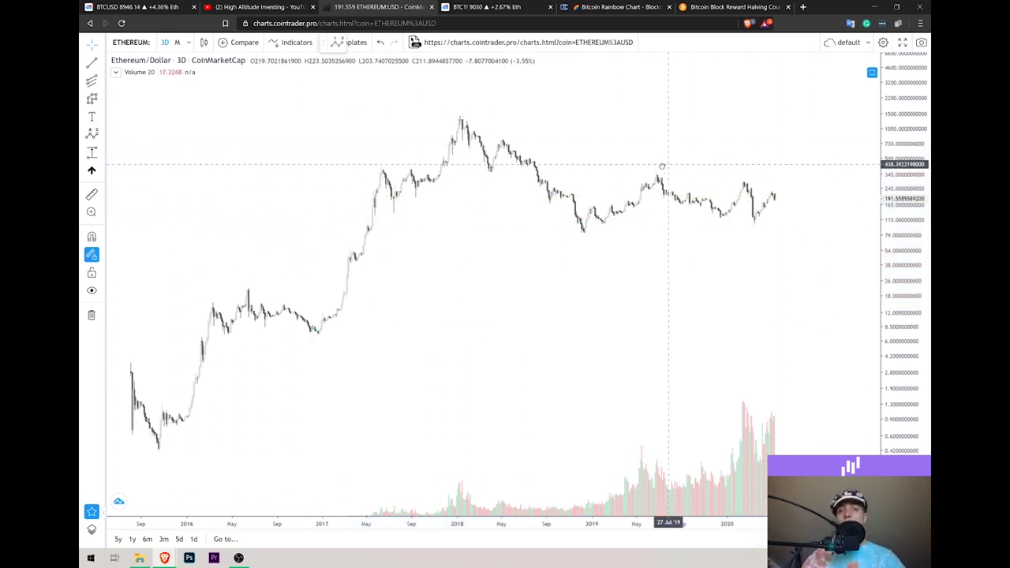
Display the Ethereum chart with monthly candles on a linear price scale
click(178, 43)
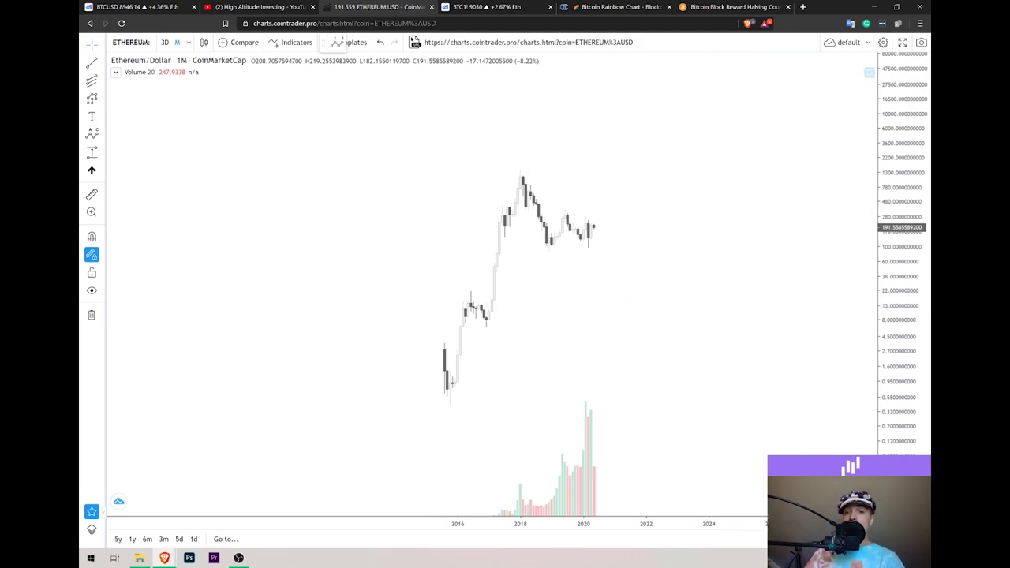
key(alt+l)
scroll(599, 271, up, 3)
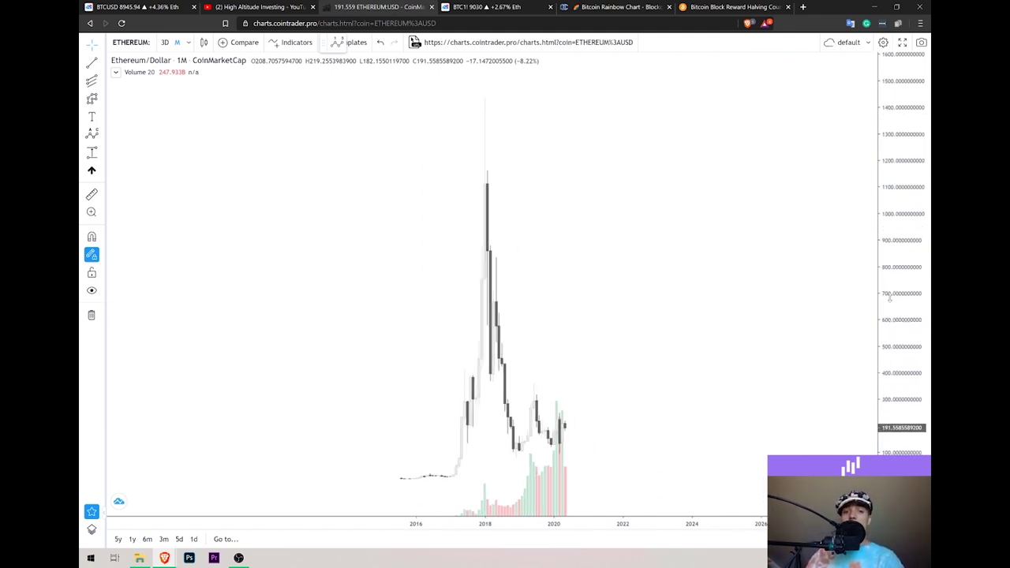
scroll(703, 263, up, 3)
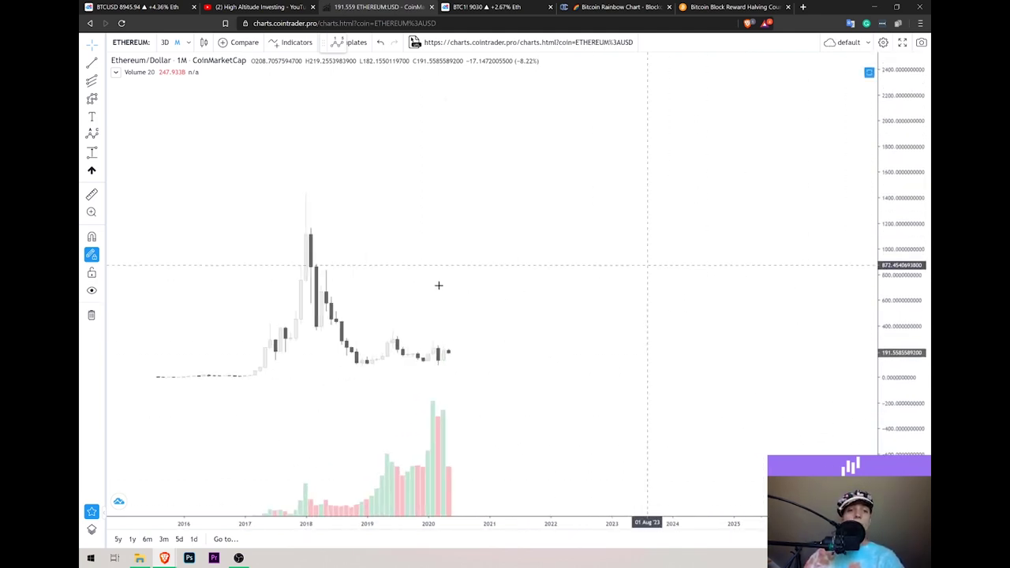
drag(561, 234, 604, 238)
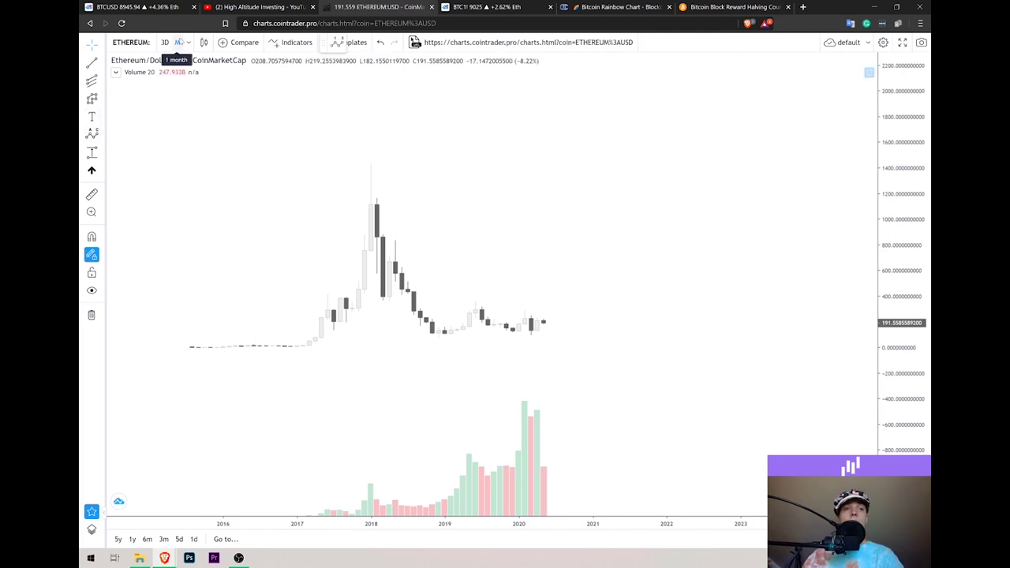
Set the Ethereum chart's interval back to 3 days
click(187, 42)
click(210, 230)
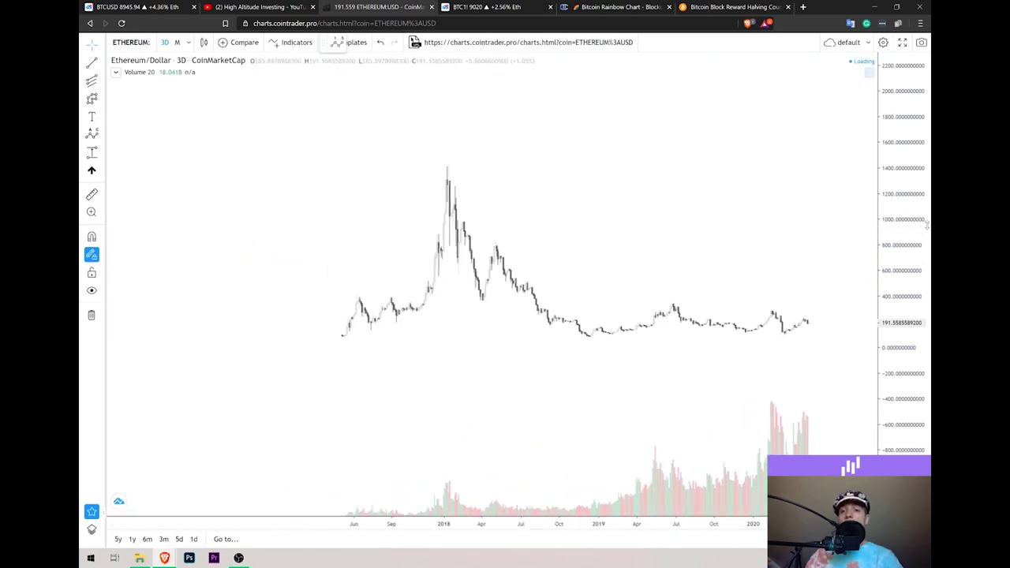
drag(645, 264, 493, 246)
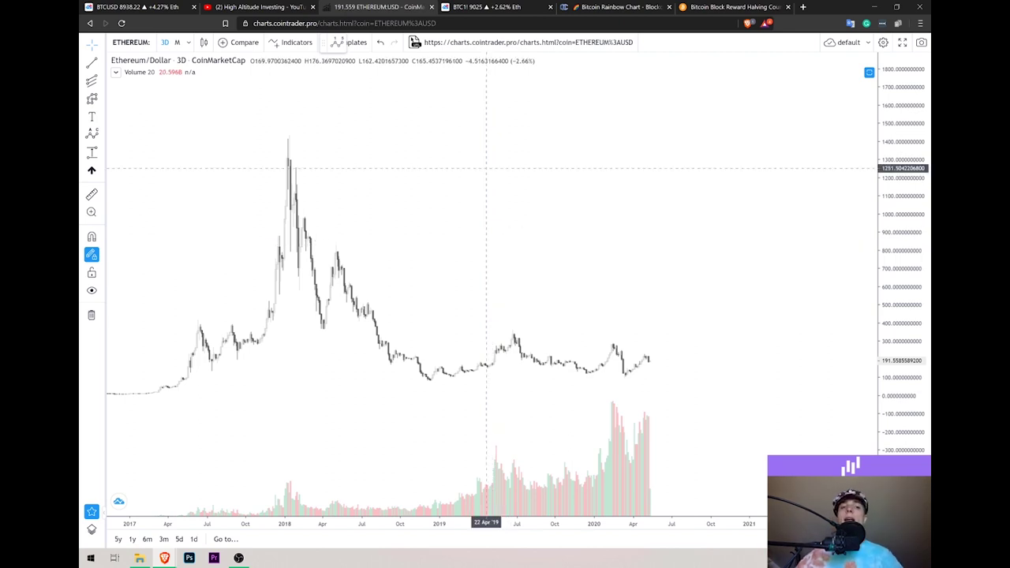
scroll(633, 120, up, 2)
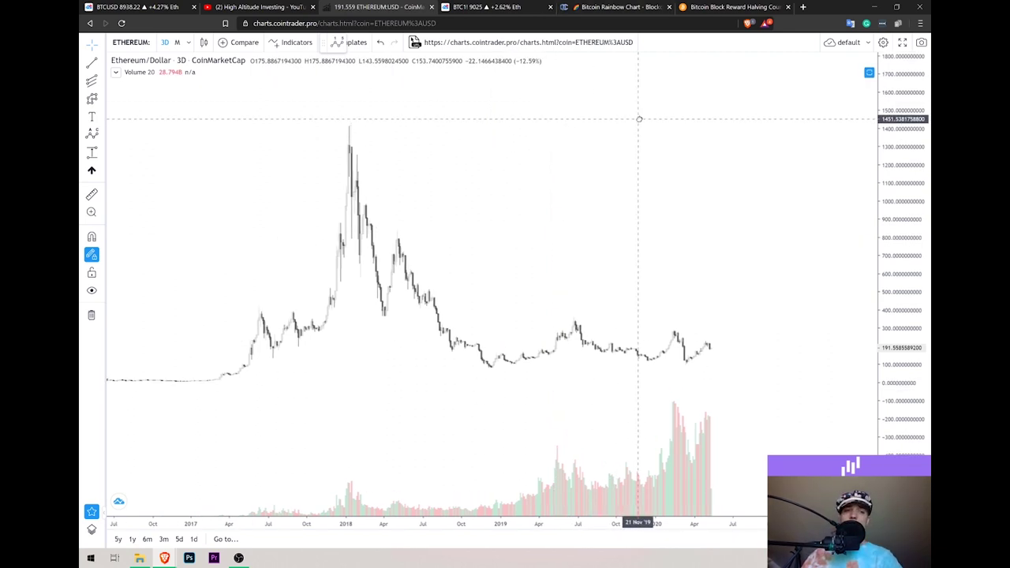
scroll(520, 158, right, 3)
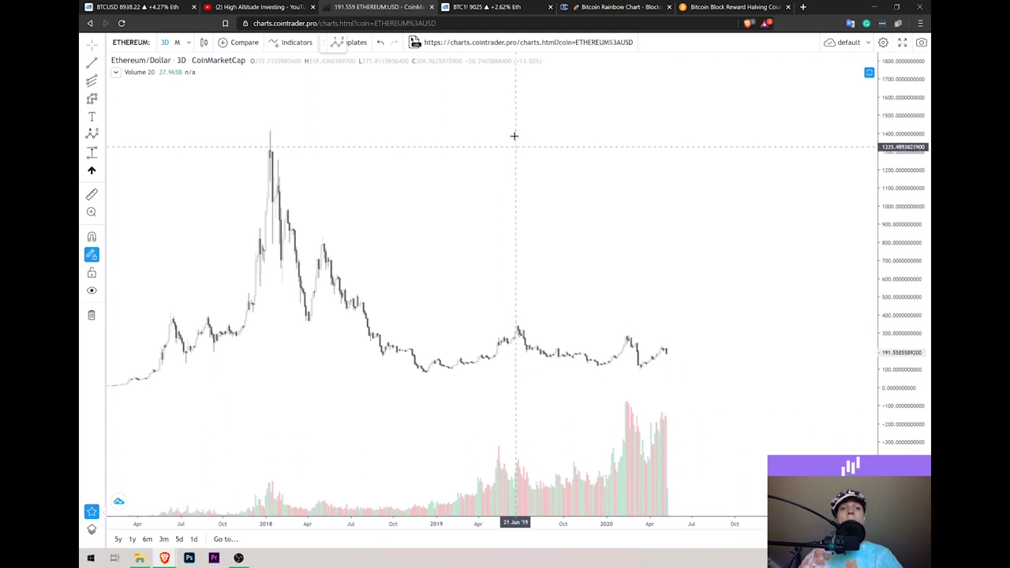
Draw a rising zigzag polyline from about 114 at the March 2020 low through about 280, 190, 460 and 390 to about 650
click(102, 98)
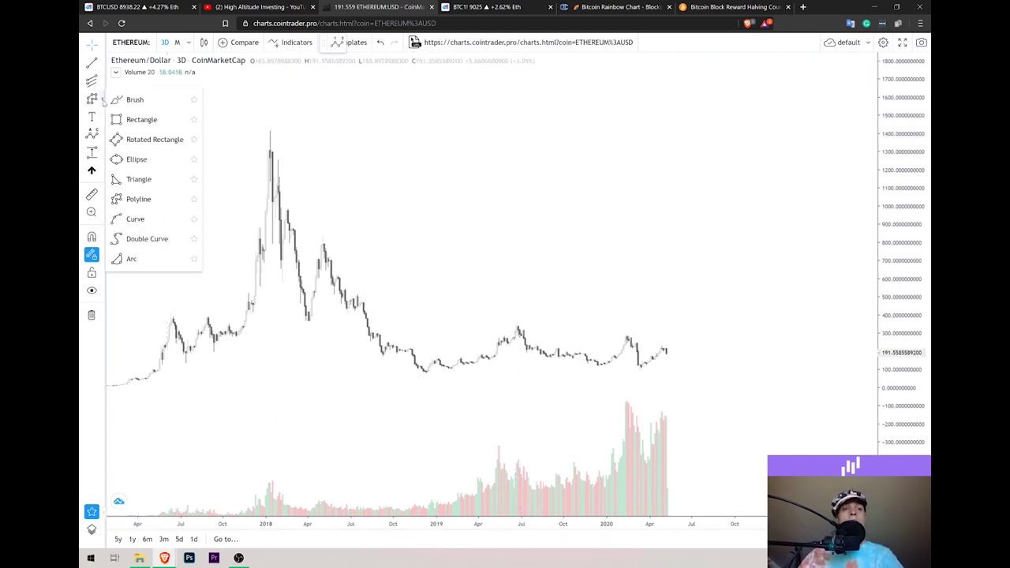
click(138, 199)
click(640, 366)
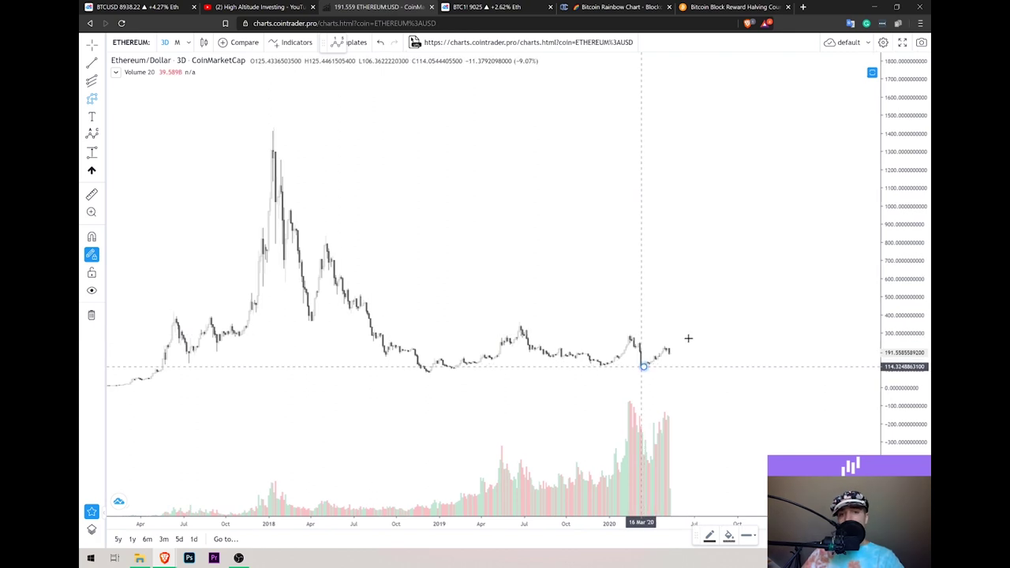
click(673, 338)
click(685, 353)
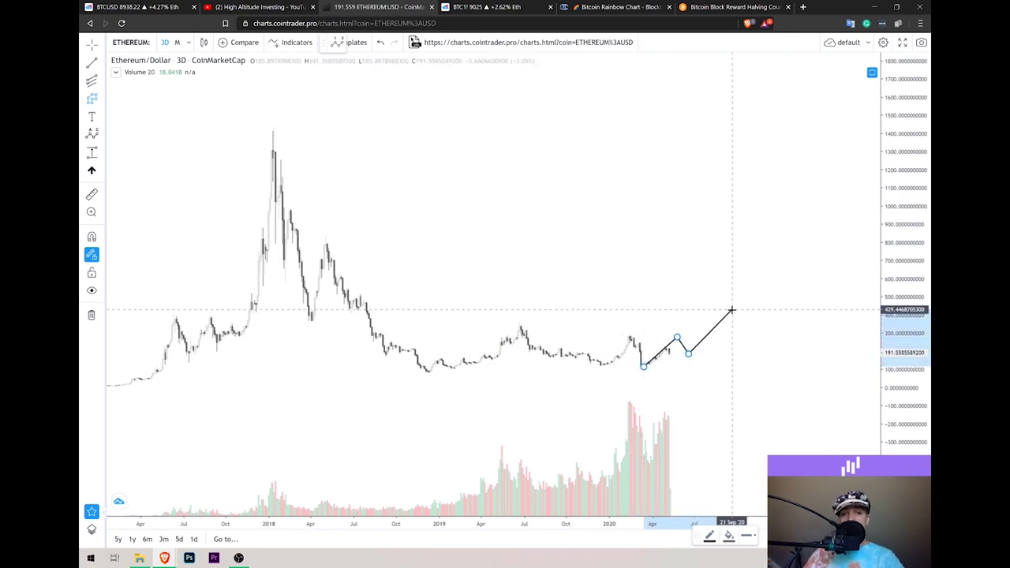
click(733, 306)
click(744, 316)
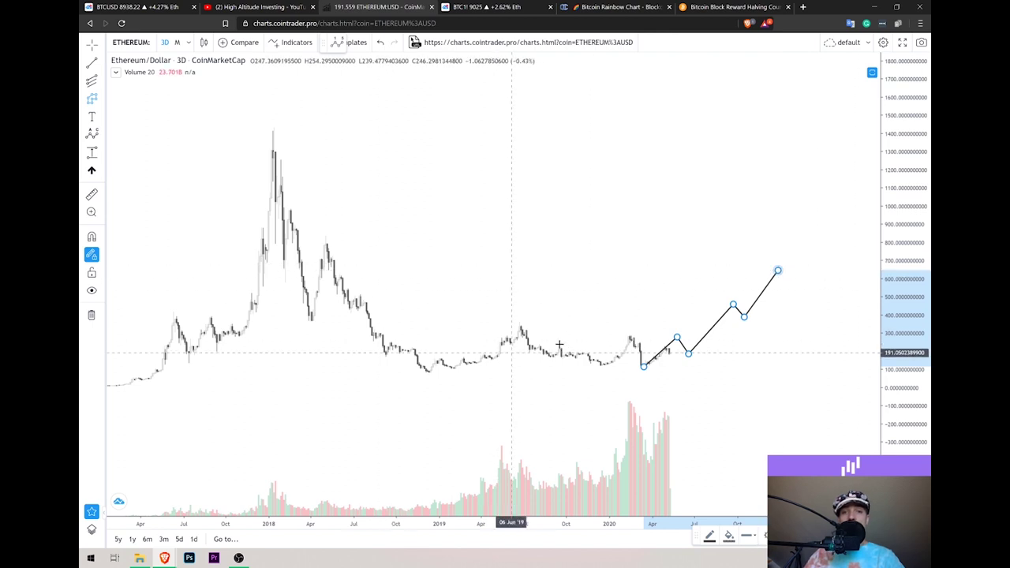
Search the symbols for BTC and load the BITCOIN:USD chart from CoinMarketCap
click(130, 42)
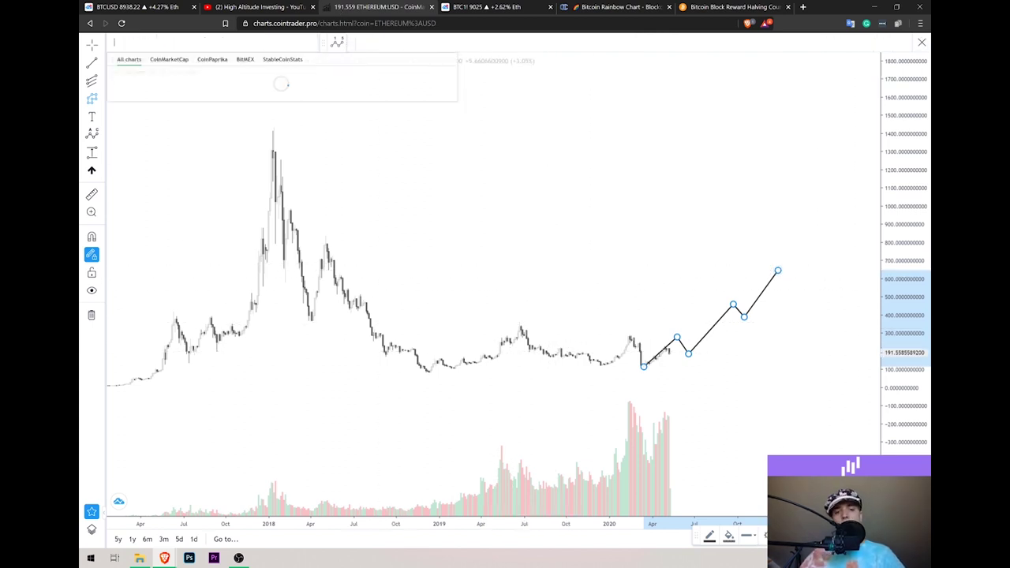
text(BIT)
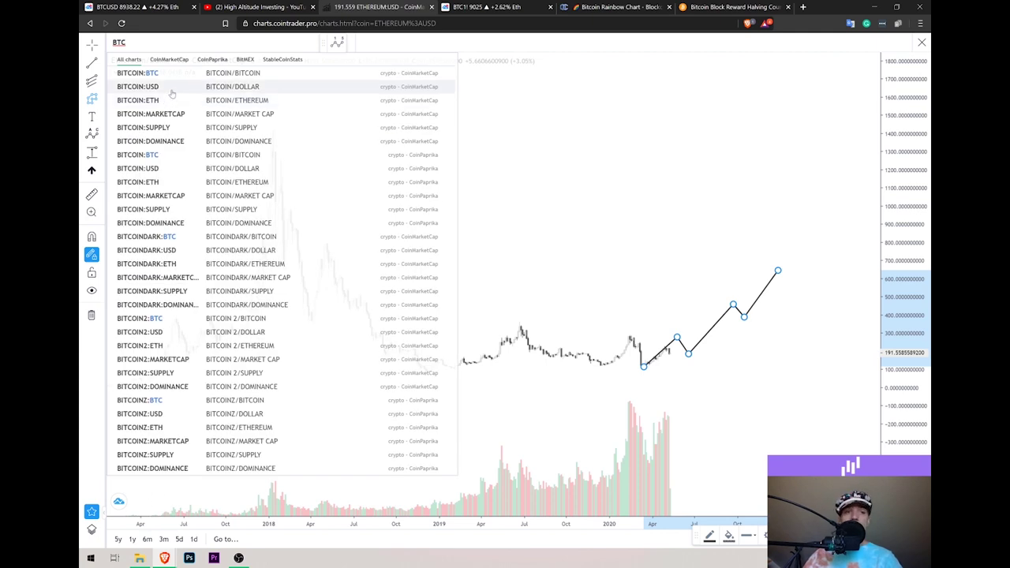
text(C)
click(171, 90)
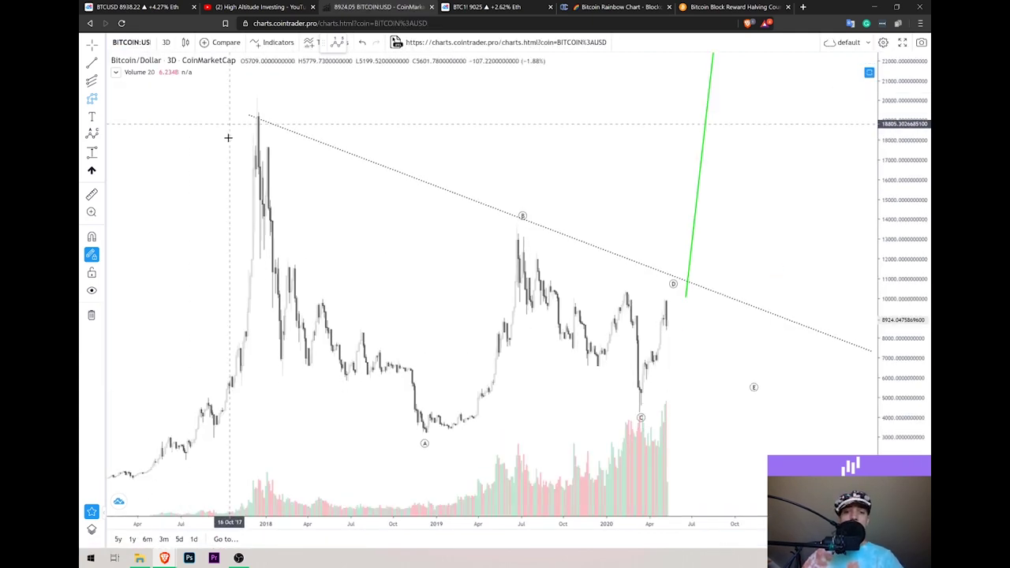
Remove all drawings from the Bitcoin chart and examine its price history from 2013 to 2016
right_click(190, 183)
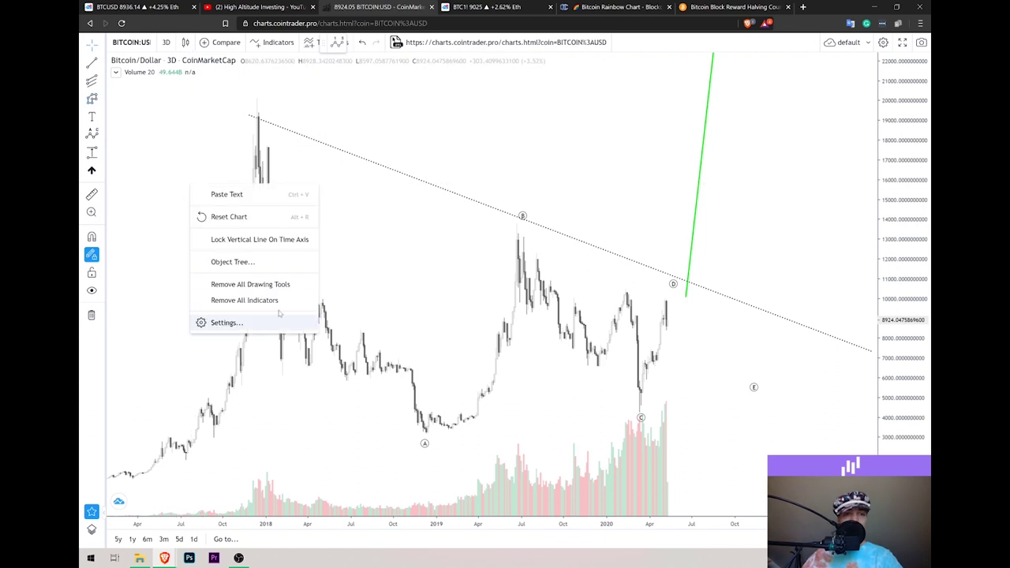
click(240, 283)
drag(473, 259, 702, 262)
drag(155, 284, 338, 285)
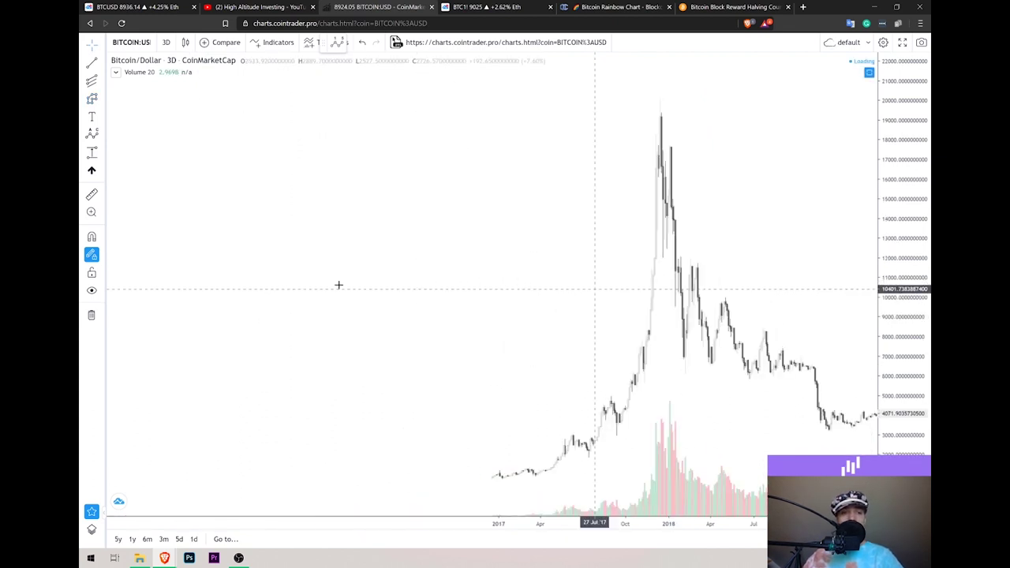
drag(184, 302, 692, 310)
drag(218, 311, 582, 310)
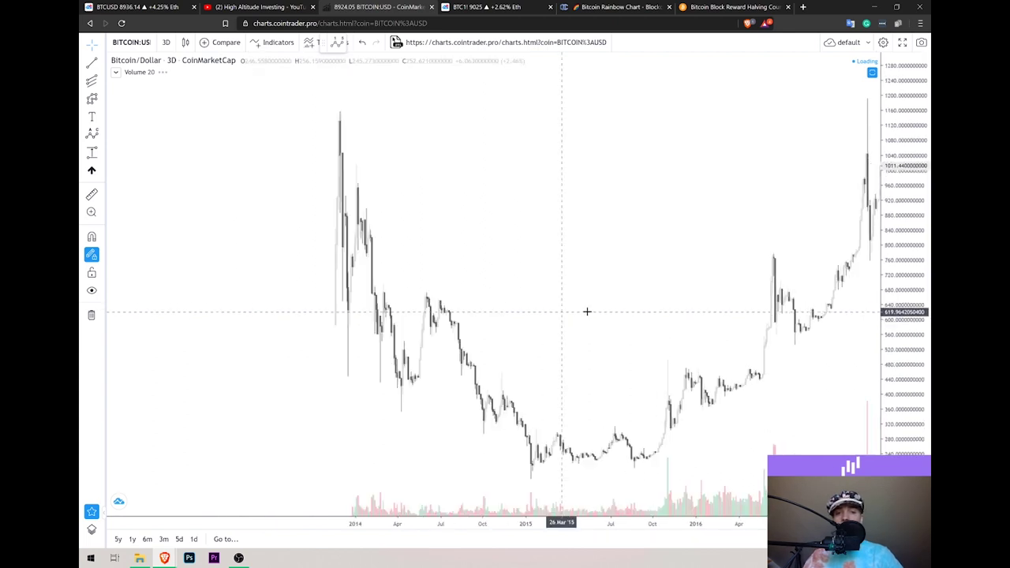
scroll(550, 308, up, 2)
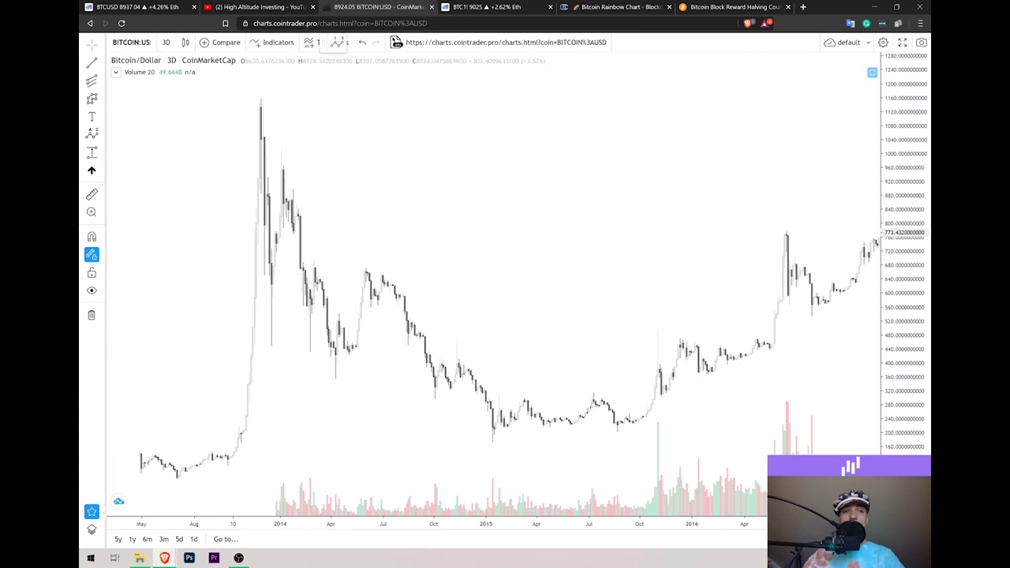
Search the symbols for ETH and load the ETHEREUM:USD chart from CoinMarketCap
click(131, 42)
text(ETH)
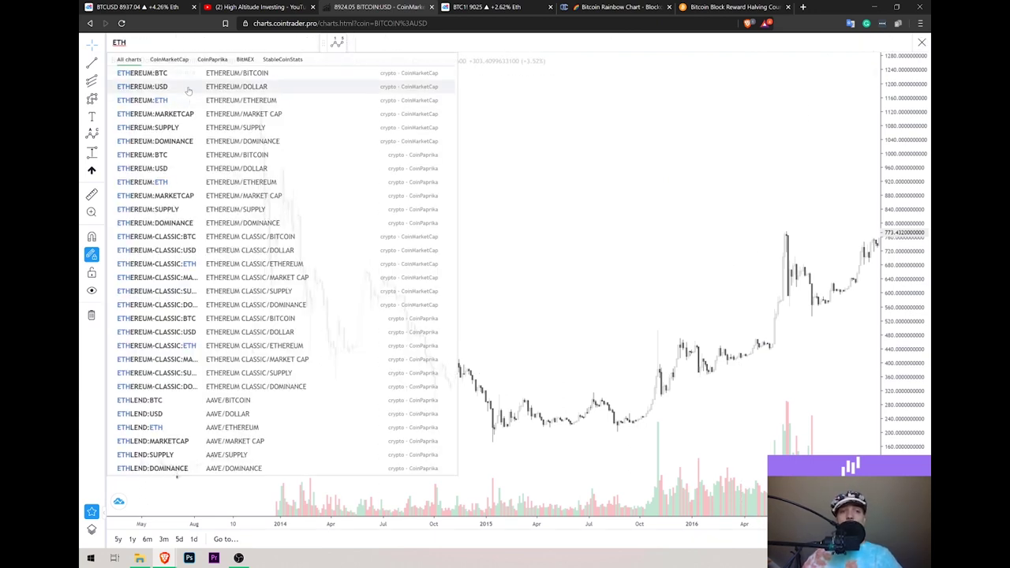
click(188, 86)
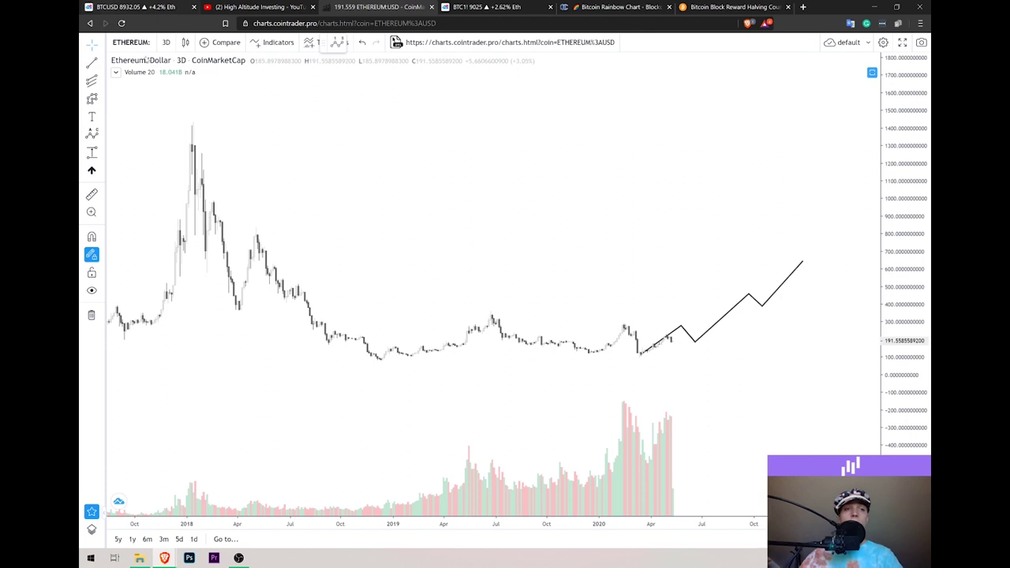
Load the XRP:USD chart from CoinMarketCap and remove all its drawings
click(130, 42)
text(XRP)
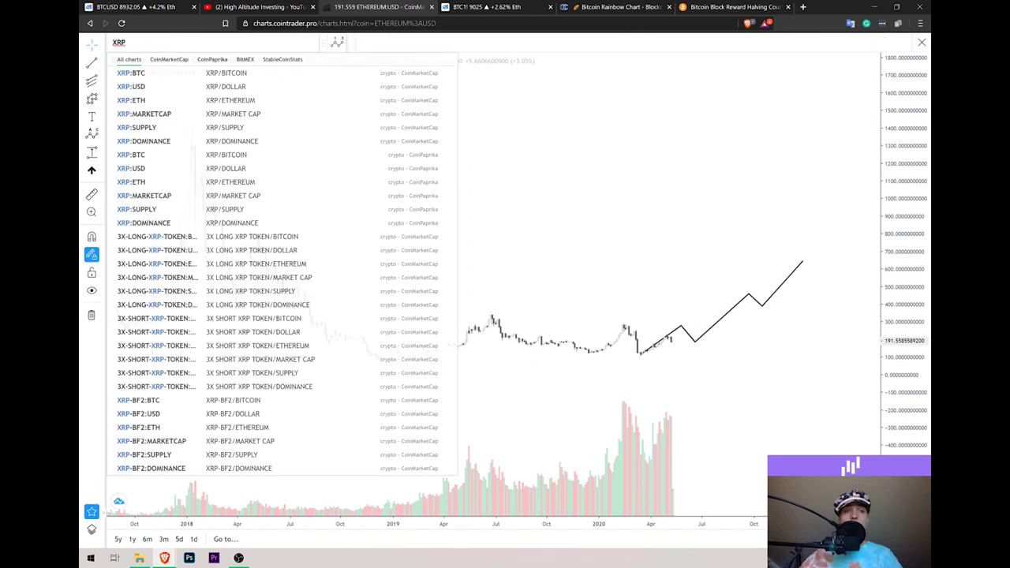
click(260, 89)
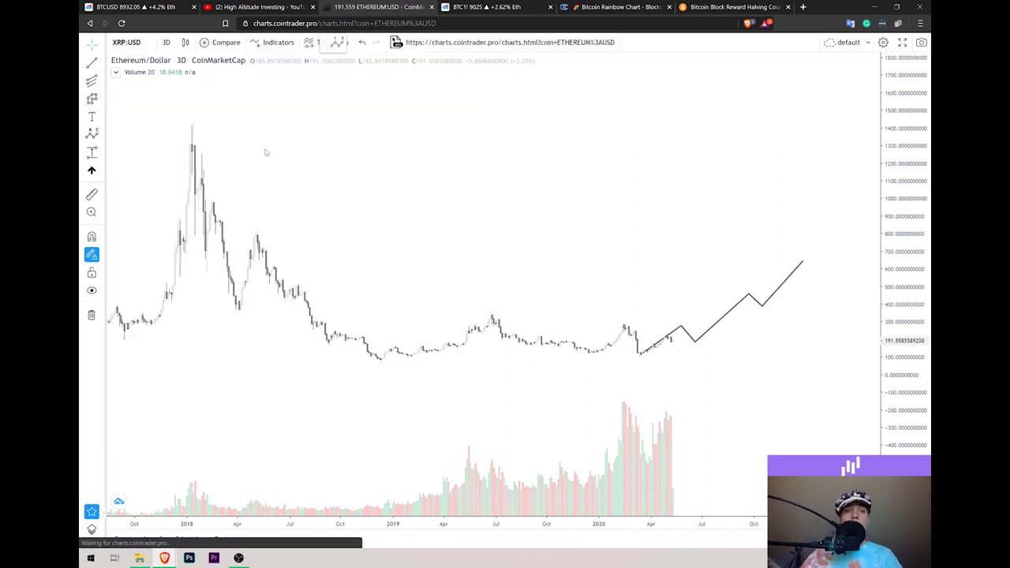
right_click(437, 153)
click(486, 254)
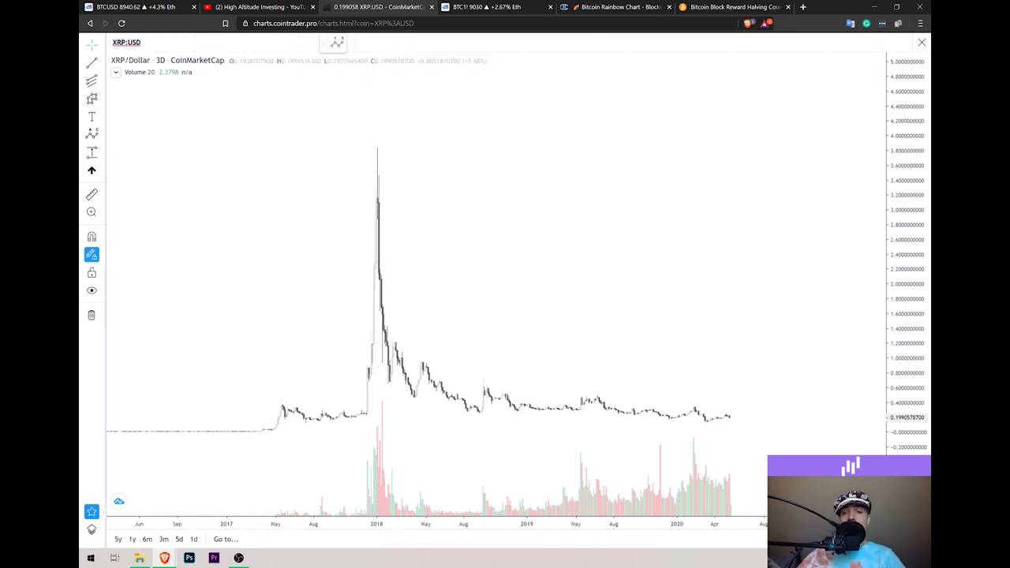
Search the symbols for TEZ, load the TEZOS:USD chart from CoinMarketCap and remove all its drawings
click(126, 42)
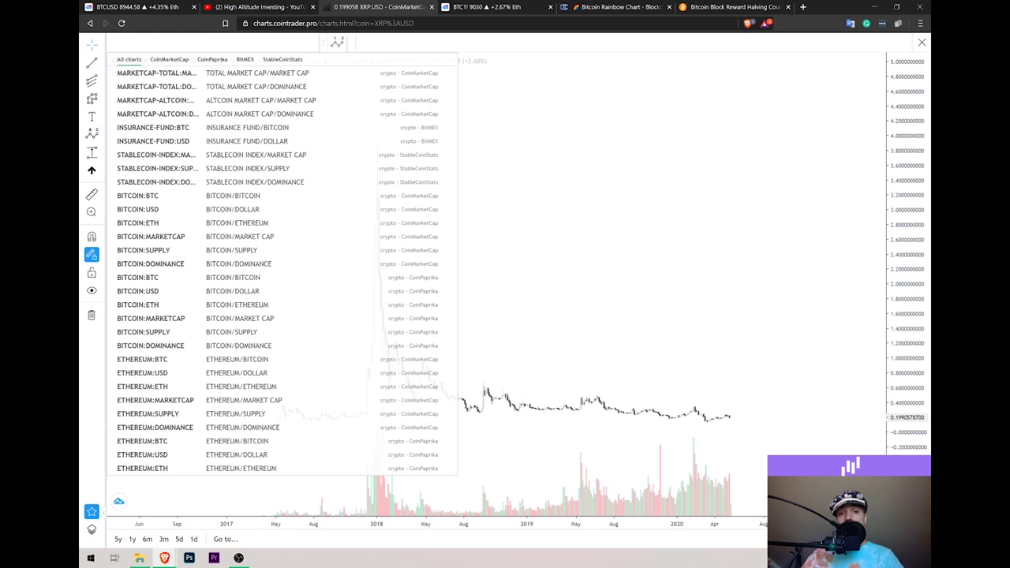
text(TEZ)
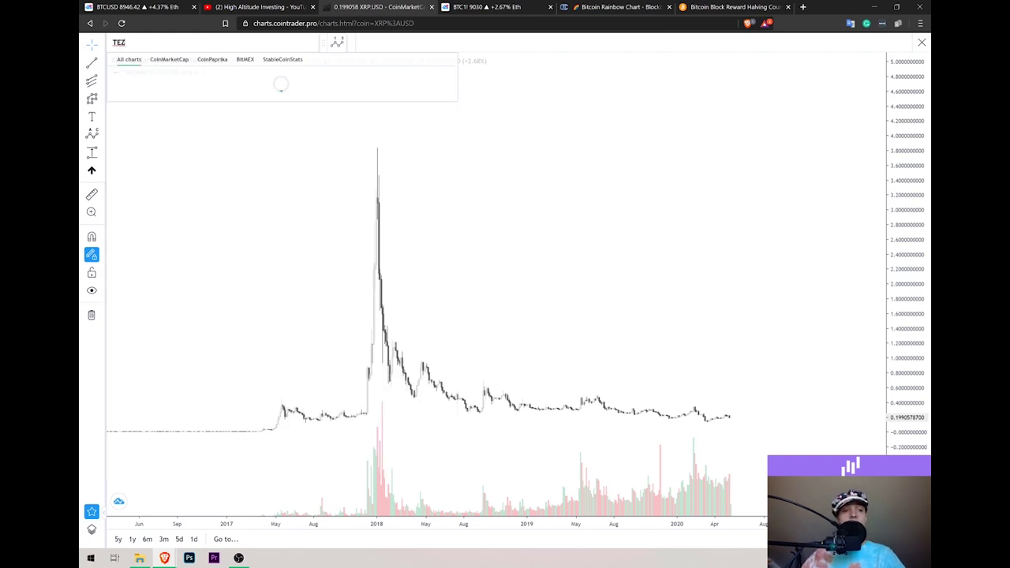
click(164, 88)
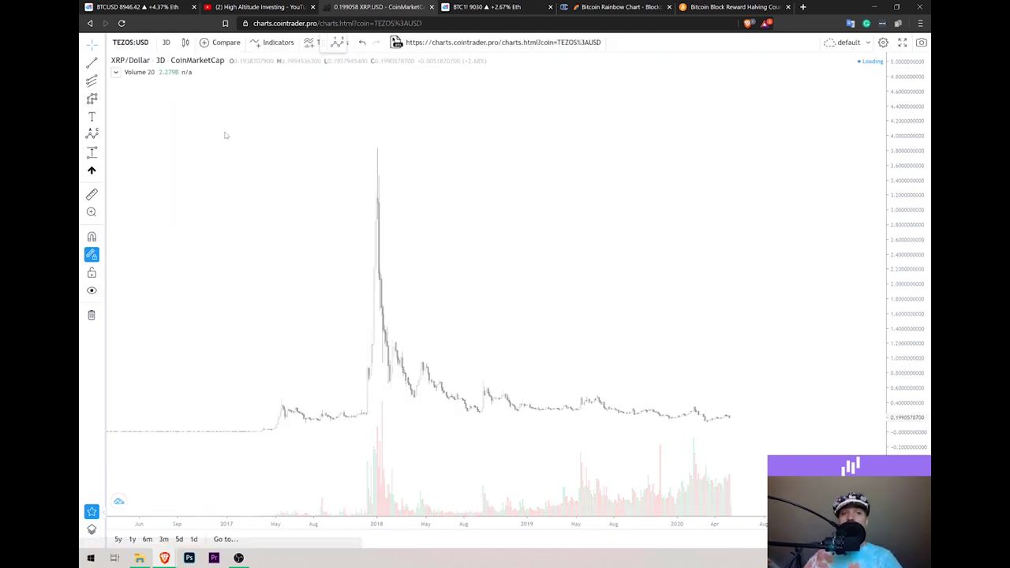
right_click(266, 161)
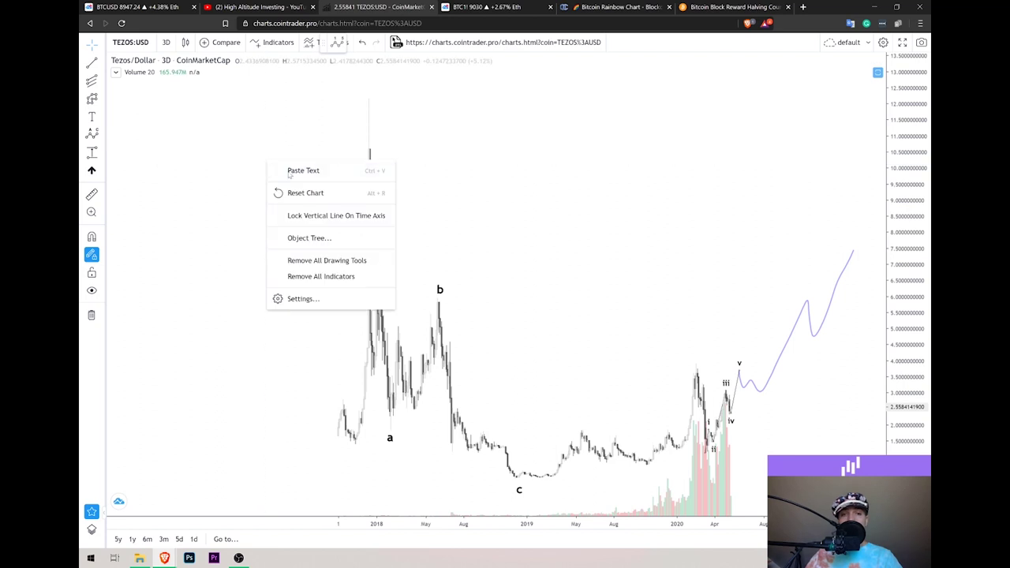
click(358, 260)
Mark an ABC correction on the Tezos chart from the December 2017 peak through February and June 2018 to the December 2018 low
scroll(802, 284, up, 5)
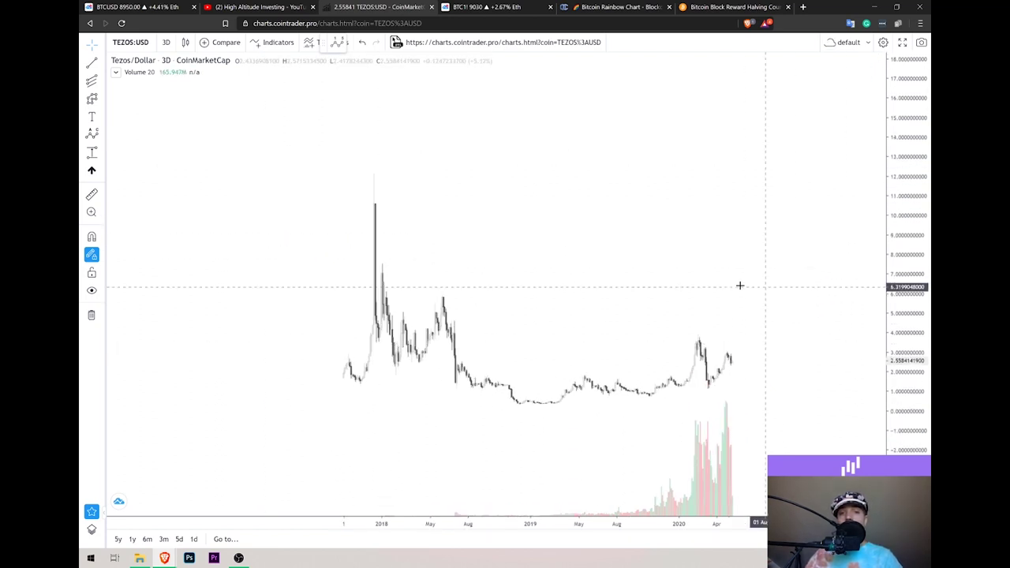
scroll(458, 269, down, 2)
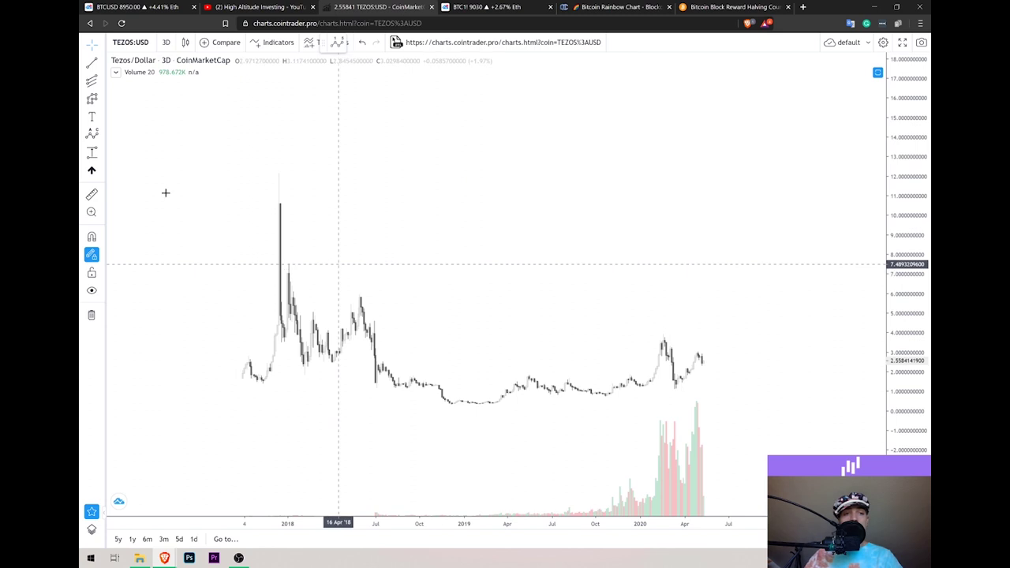
click(279, 171)
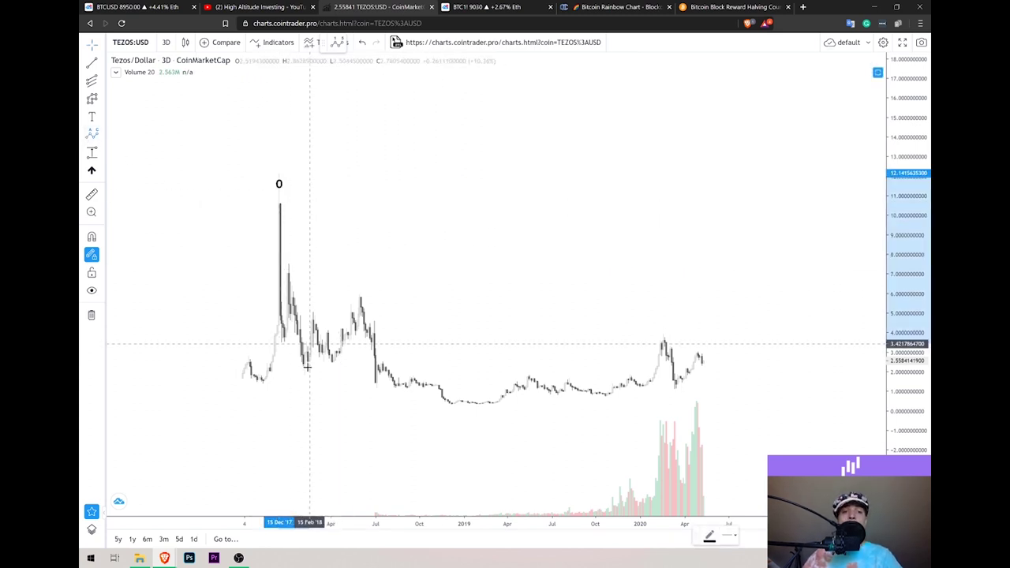
click(305, 373)
click(361, 298)
click(455, 405)
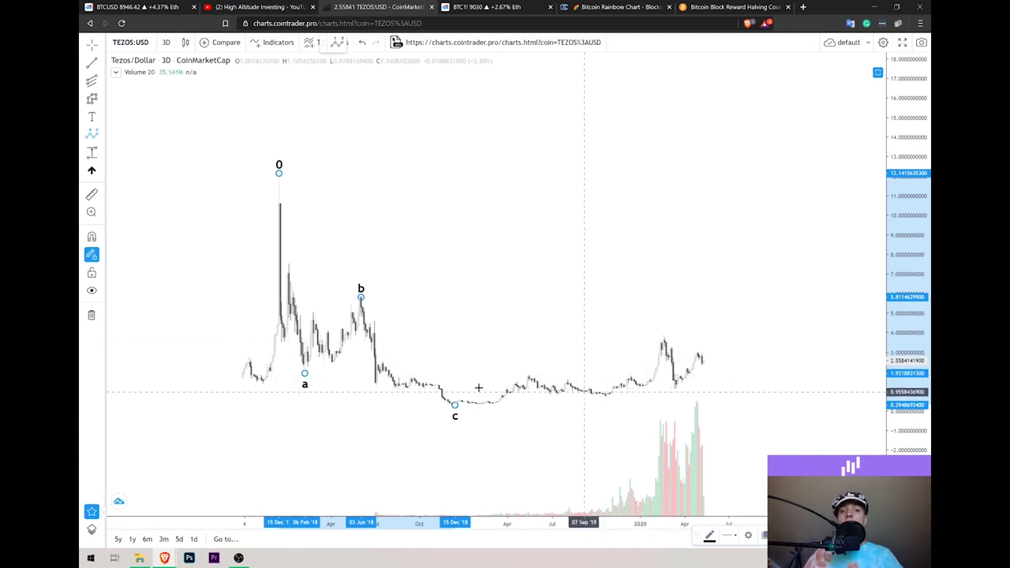
Draw dotted trend lines down into and up from the March 2020 low, plus a short horizontal one at the December 2017 peak
scroll(694, 367, up, 1)
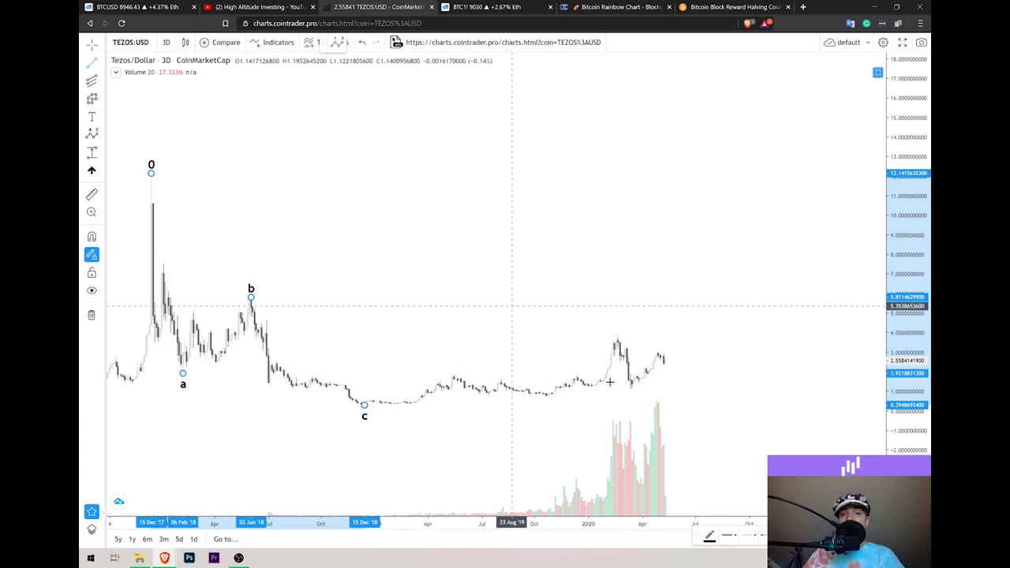
click(618, 355)
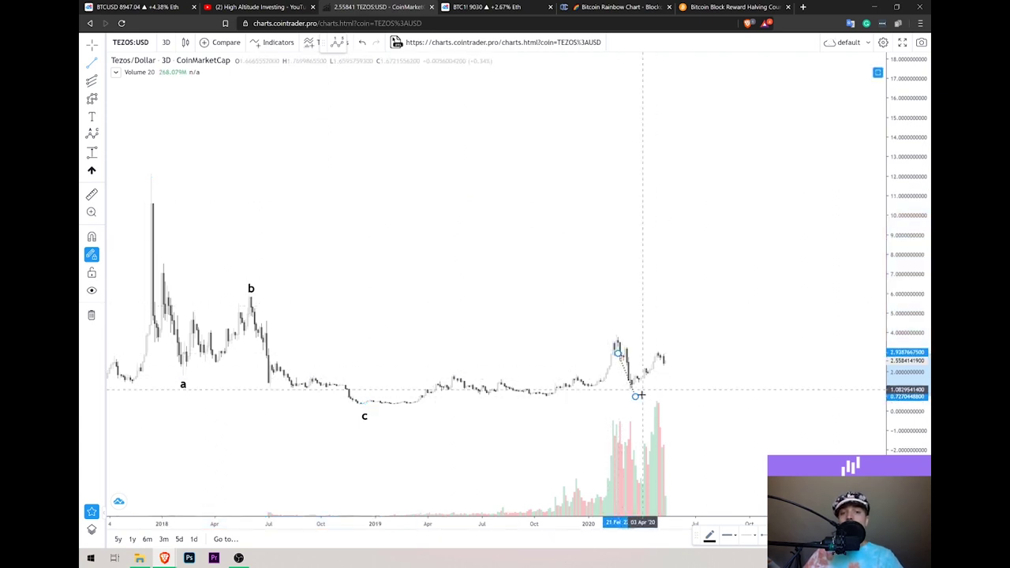
click(658, 366)
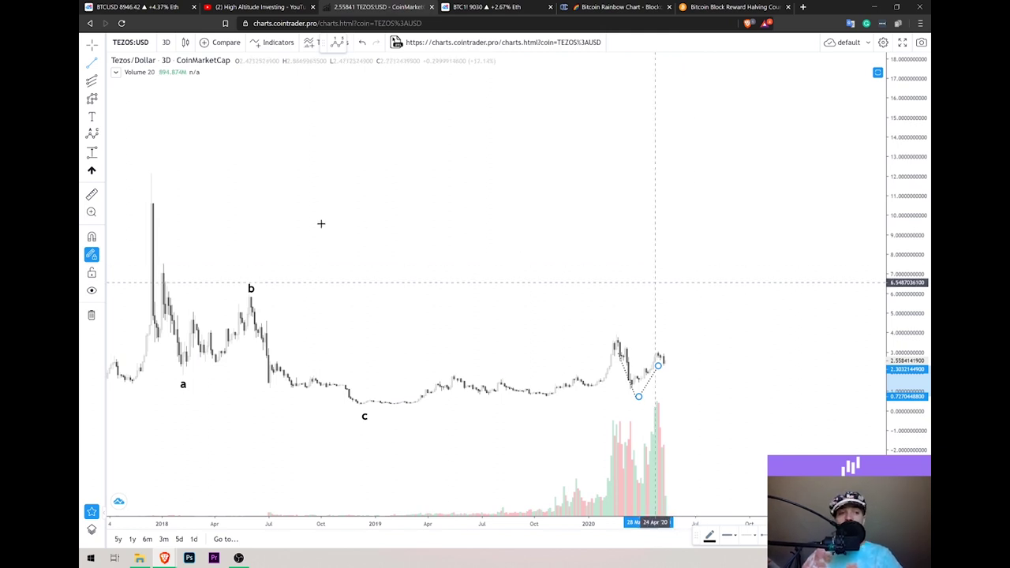
click(151, 177)
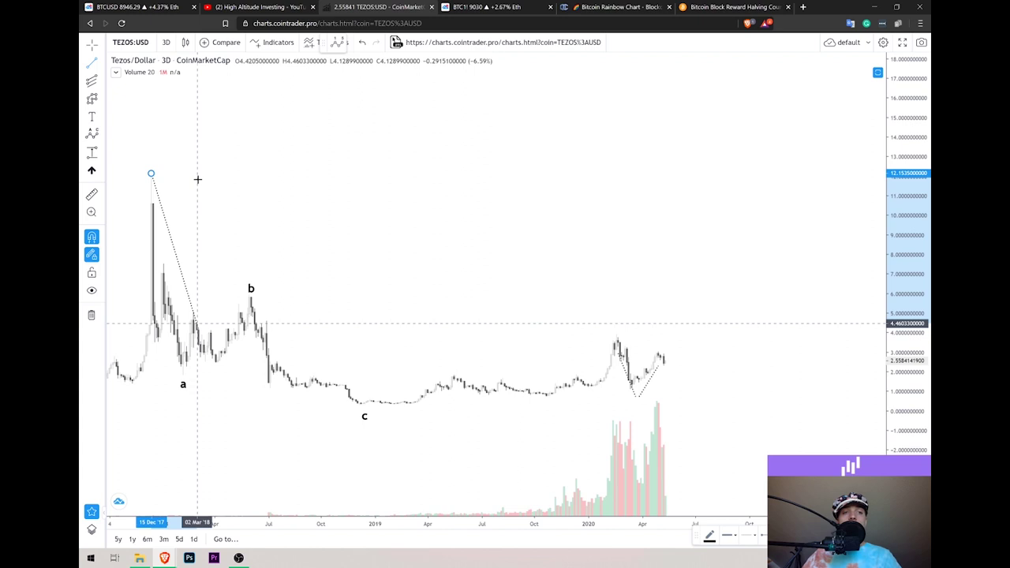
click(197, 176)
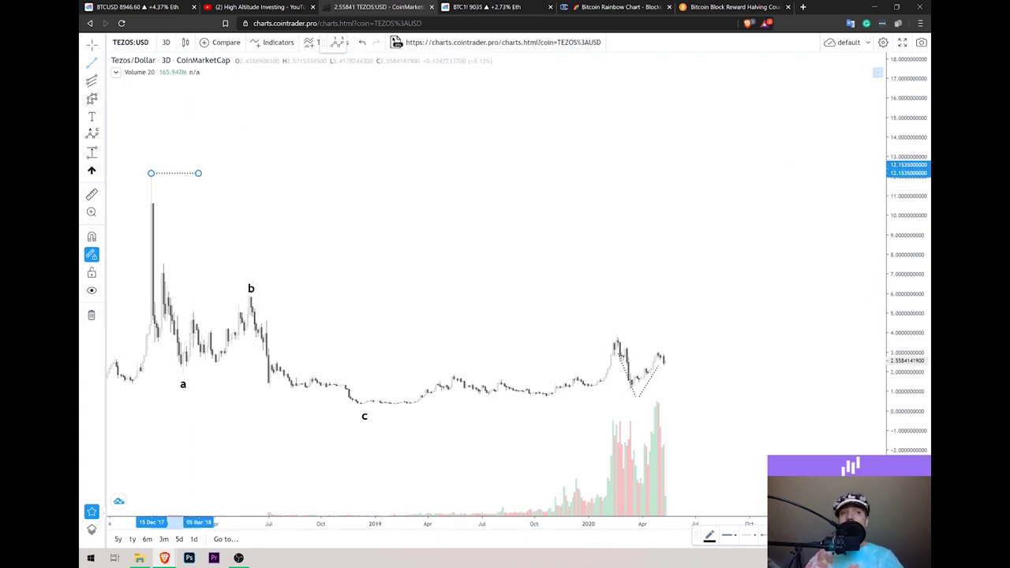
Search the symbols for ALT, load the MARKETCAP-ALTCOIN:MARKETCAP chart and activate the Brush tool
click(337, 41)
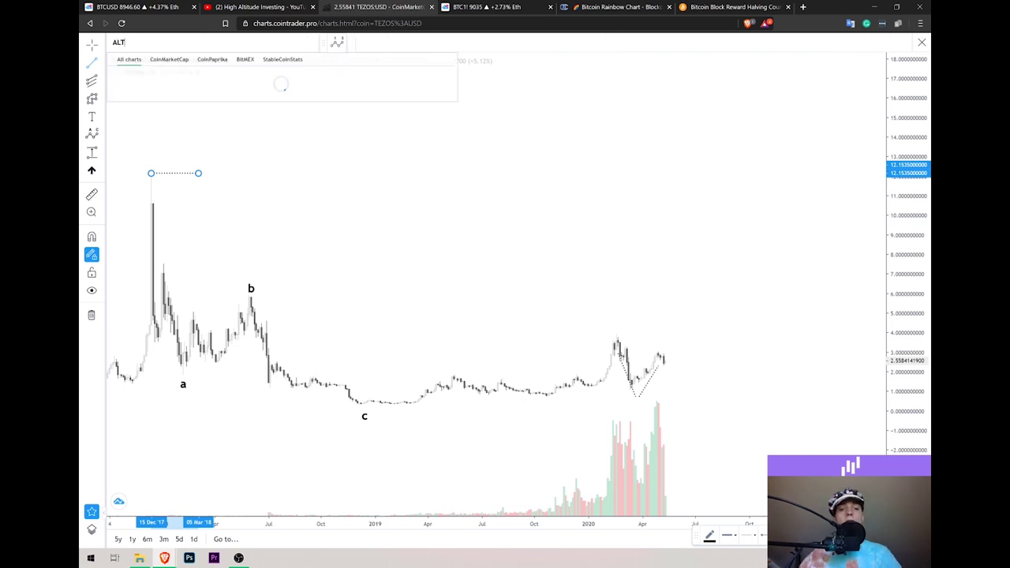
text(ALT)
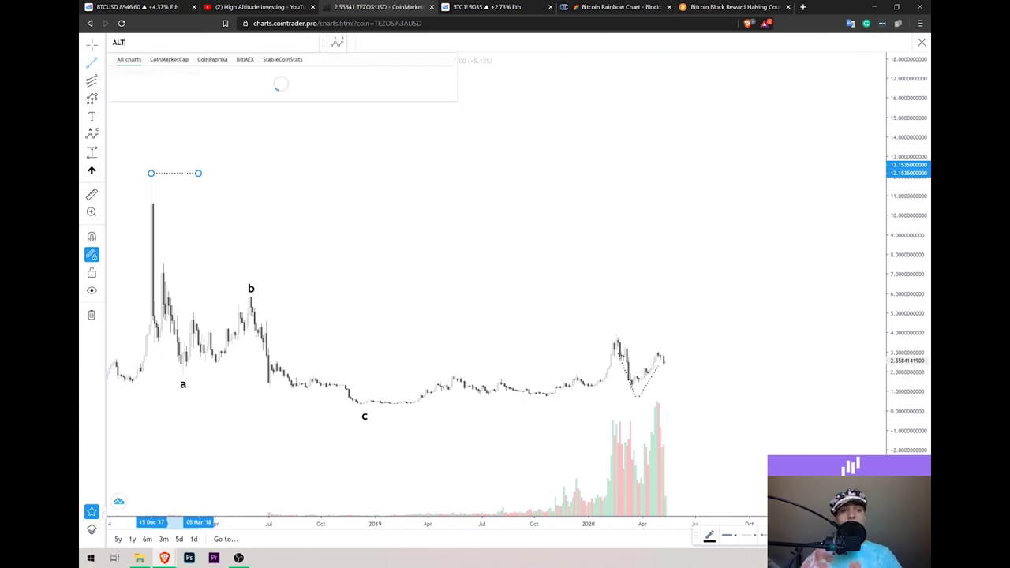
click(197, 74)
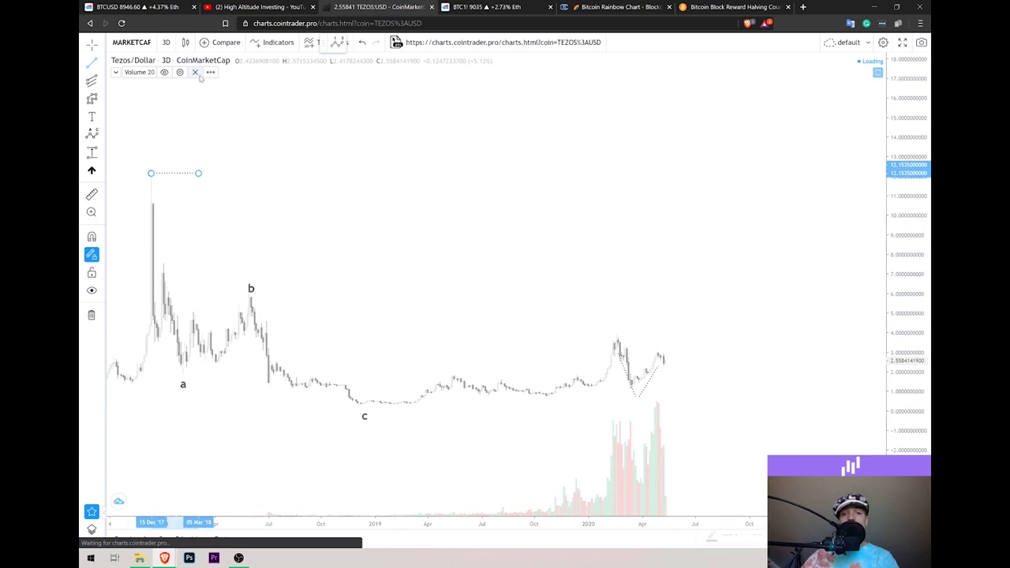
drag(302, 235, 575, 235)
drag(882, 246, 882, 296)
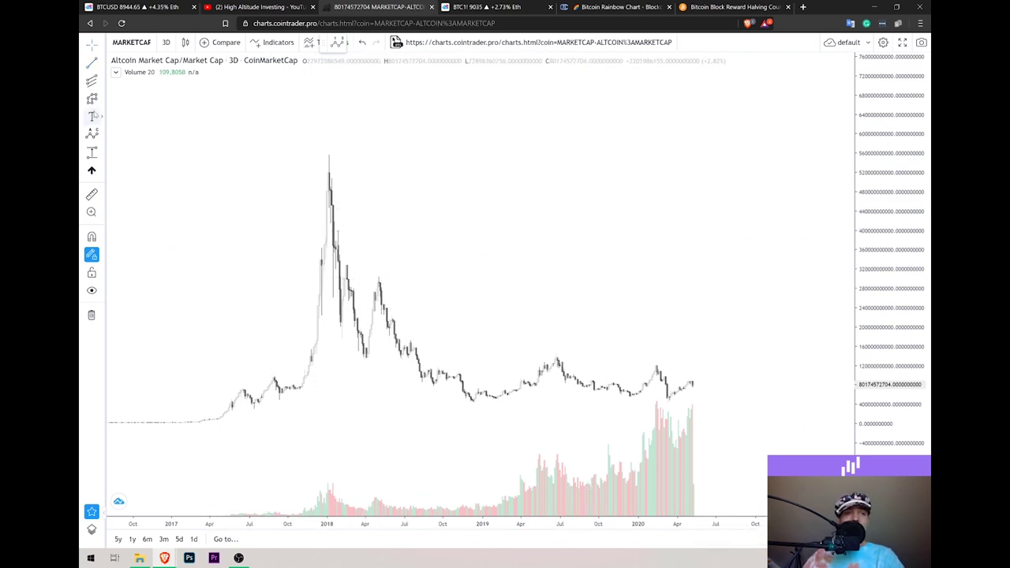
click(102, 100)
click(135, 99)
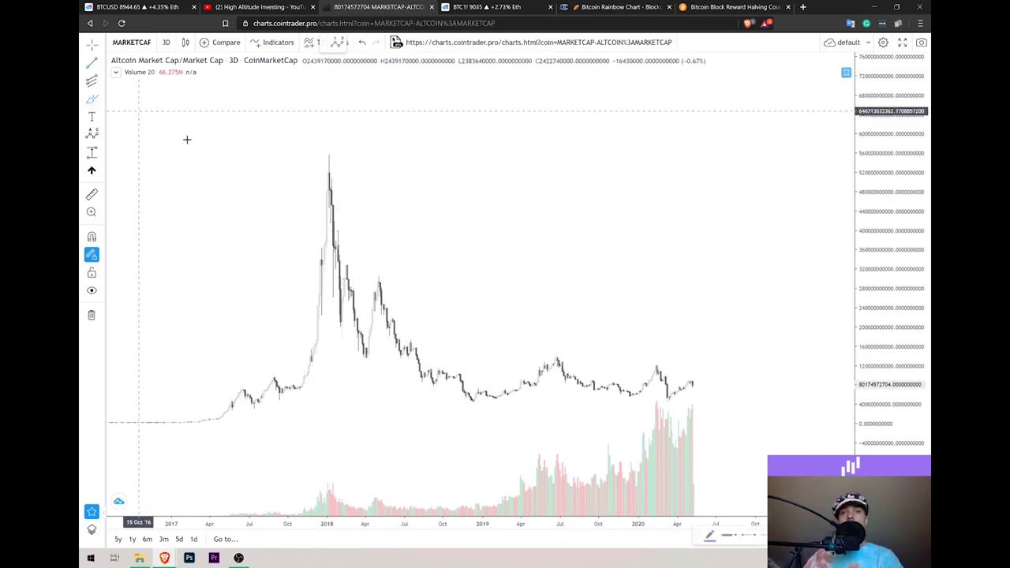
Search the web for "market cycle" images in a new tab and open the Psychology of a Market Cycle cheat sheet
click(802, 7)
text(market cyhc)
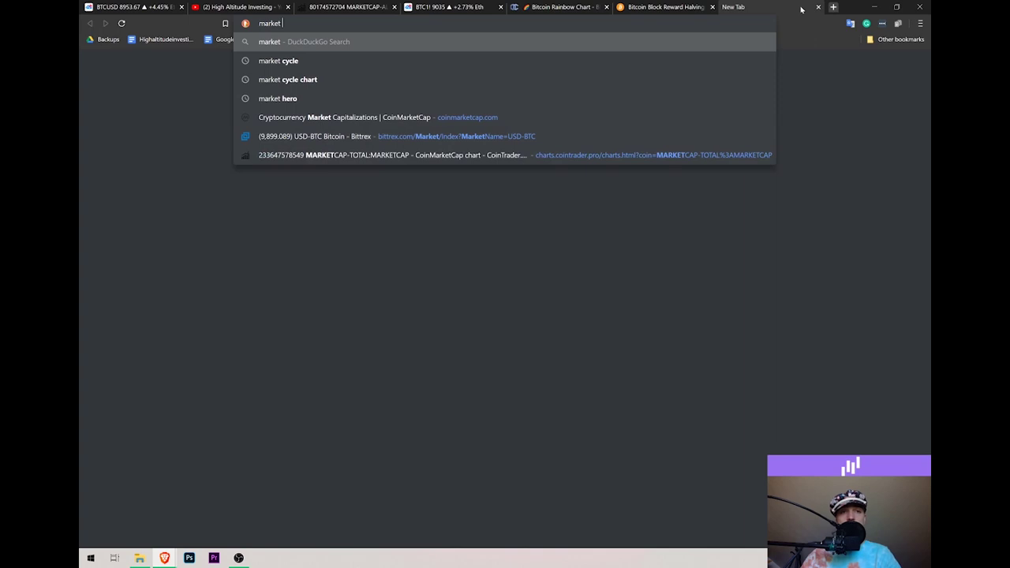
key(BackSpace)
key(BackSpace)
text(cle&t=brave)
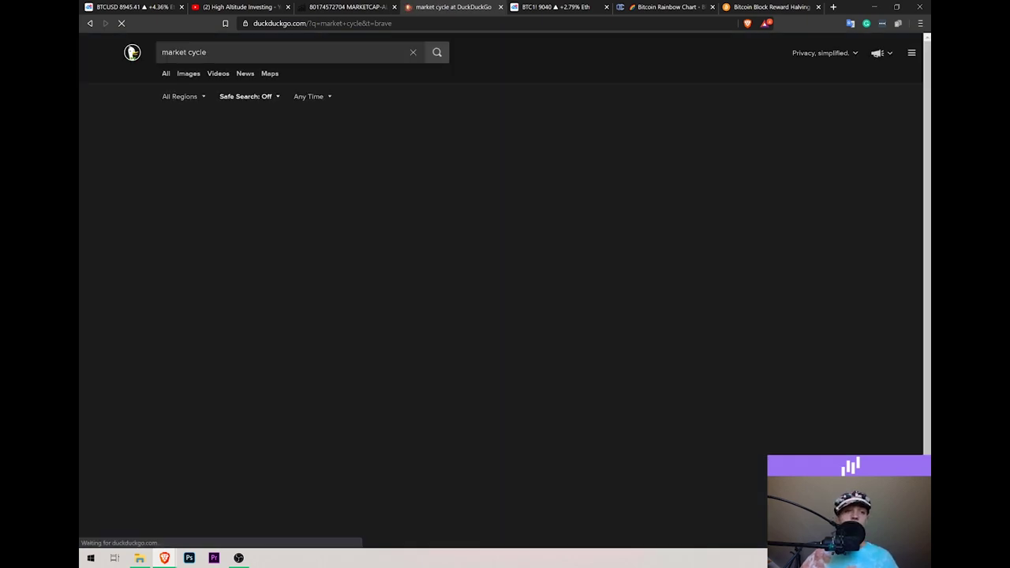
click(189, 73)
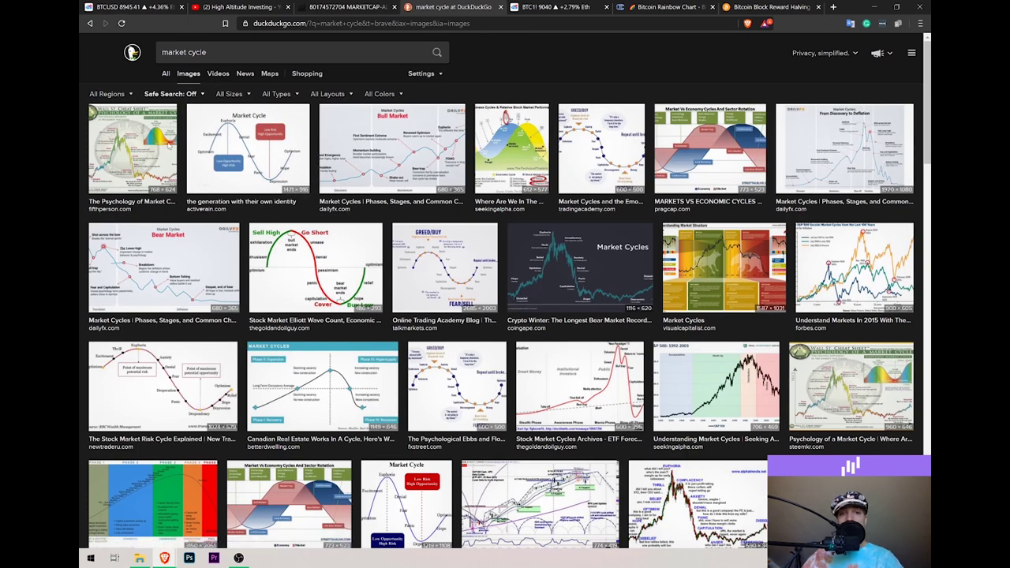
click(169, 143)
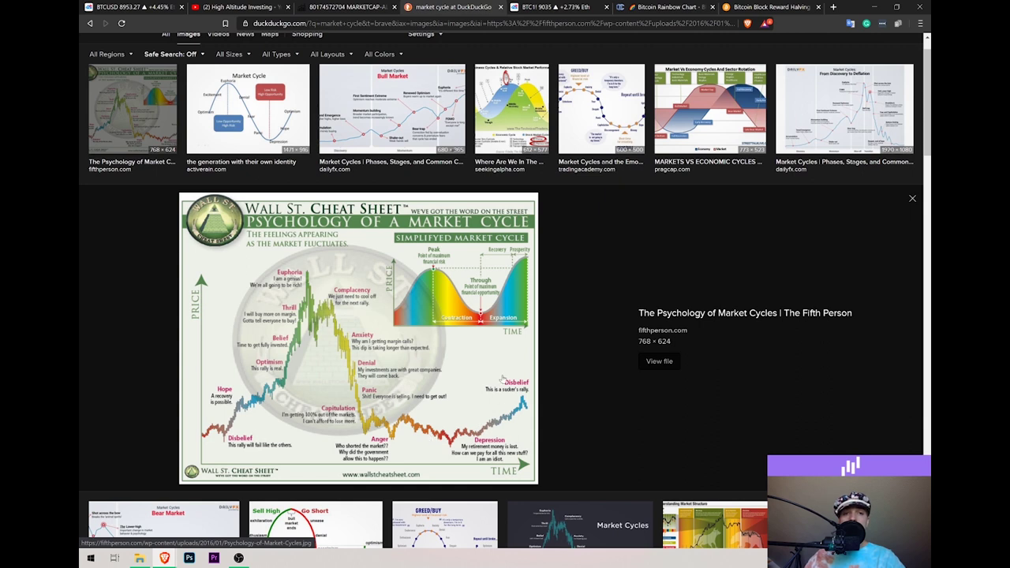
Return to the altcoin market cap chart and circle the mid-2017 highs and the January 2018 peak with the Brush
click(347, 7)
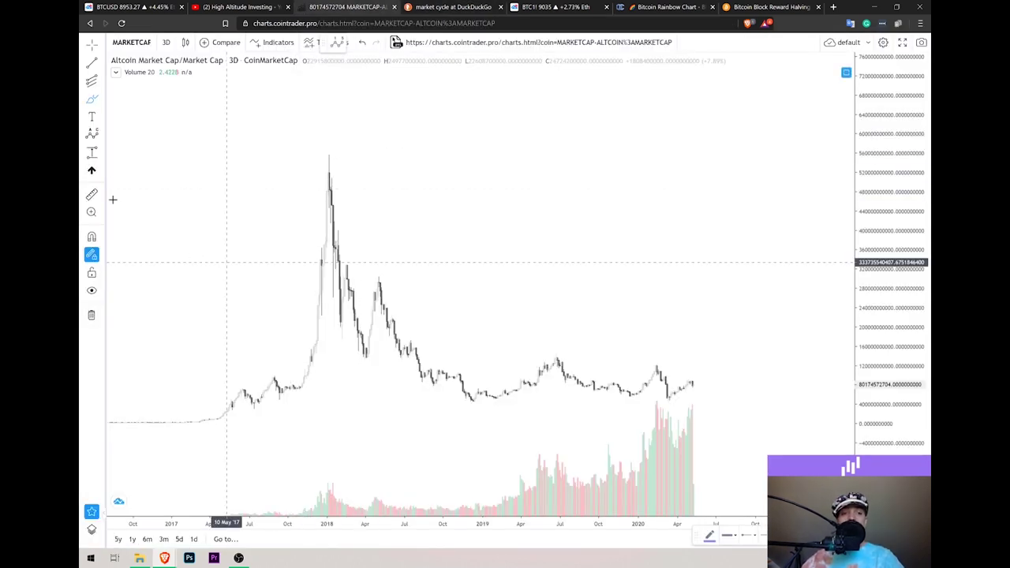
mouse_move(241, 378)
mouse_down()
mouse_move(230, 404)
mouse_move(270, 408)
mouse_move(284, 372)
mouse_up()
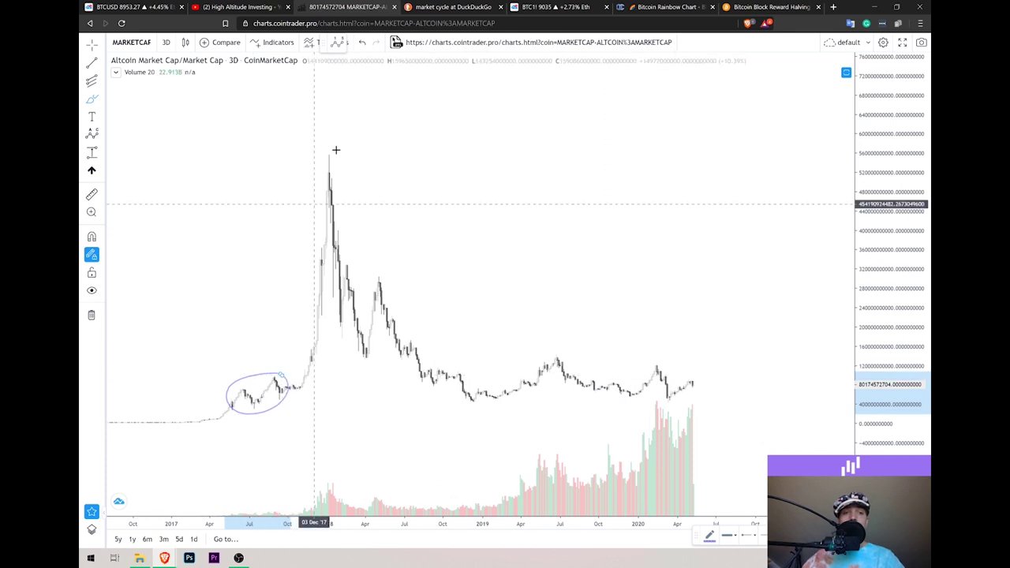
mouse_move(334, 149)
mouse_down()
mouse_move(307, 178)
mouse_move(349, 155)
mouse_move(333, 149)
mouse_up()
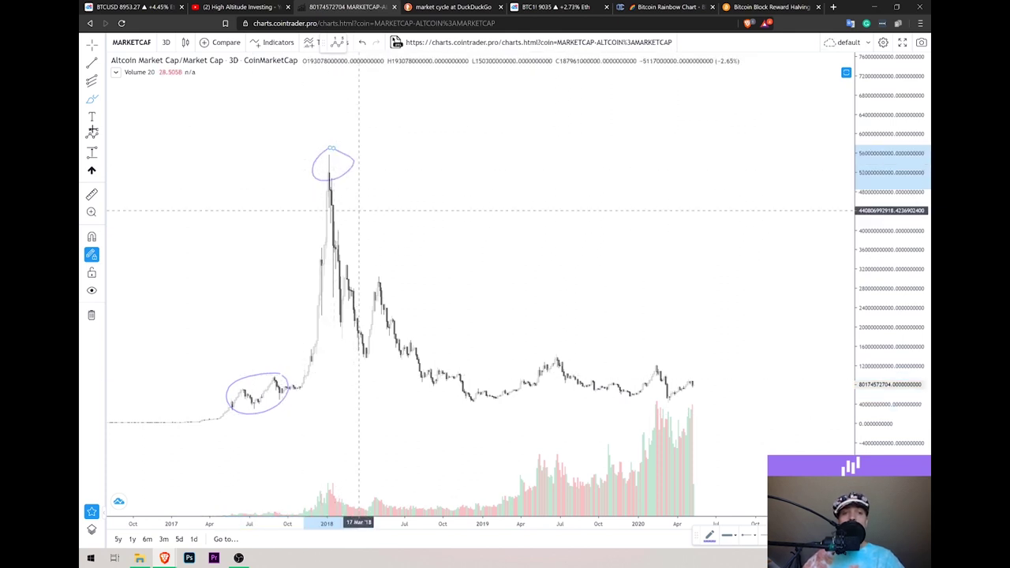
Mark an ABC correction on the altcoin market cap from the January 2018 peak to the December 2018 low
click(325, 155)
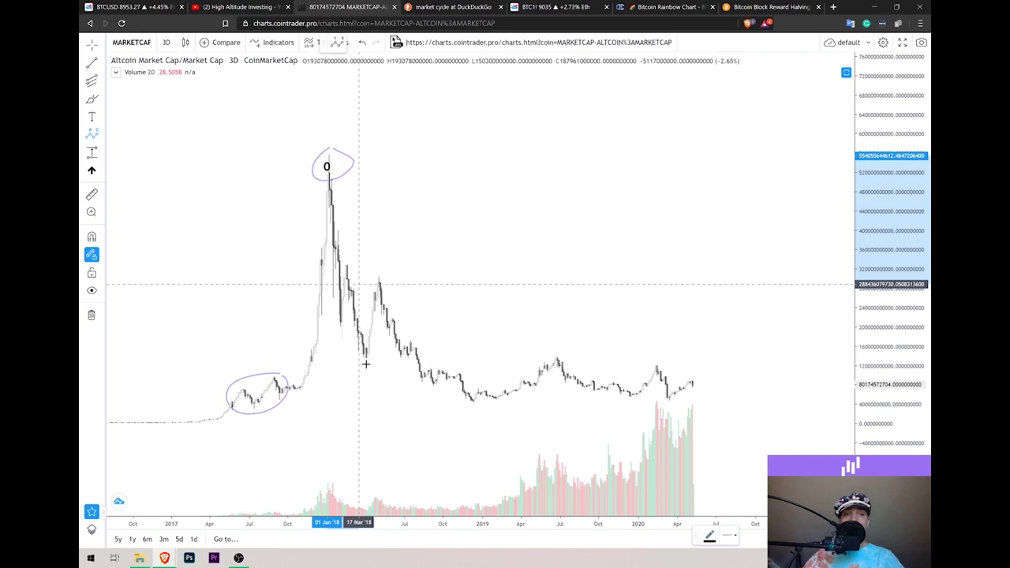
click(362, 365)
click(380, 280)
click(472, 402)
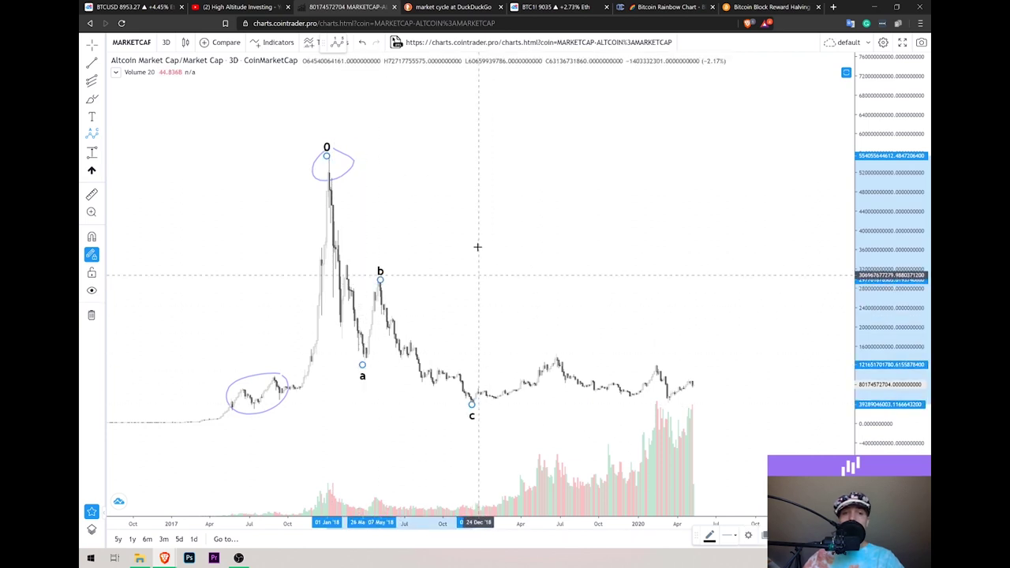
Brush loops around the early-2019 base and the decline in the second half of 2019, and sketch a rising path from the 2020 price
click(91, 99)
mouse_move(467, 399)
mouse_down()
mouse_move(581, 397)
mouse_move(464, 387)
mouse_up()
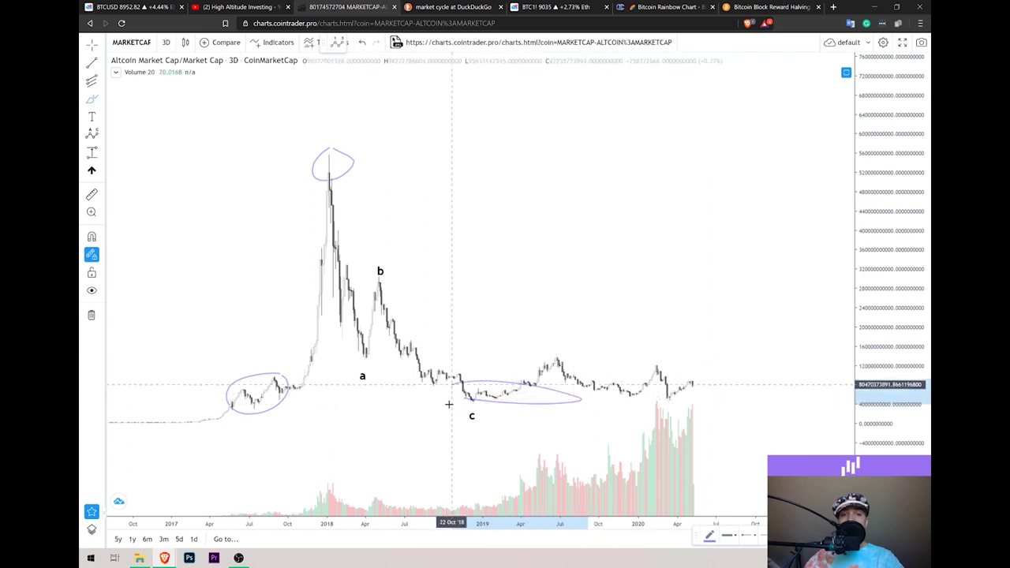
mouse_move(568, 355)
mouse_down()
mouse_move(631, 395)
mouse_move(567, 354)
mouse_up()
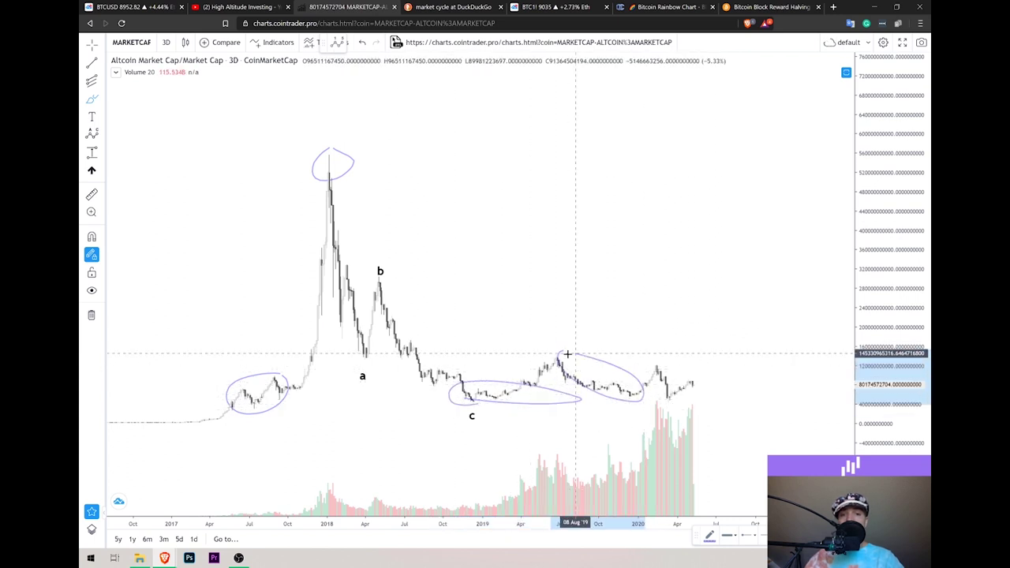
drag(688, 384, 750, 331)
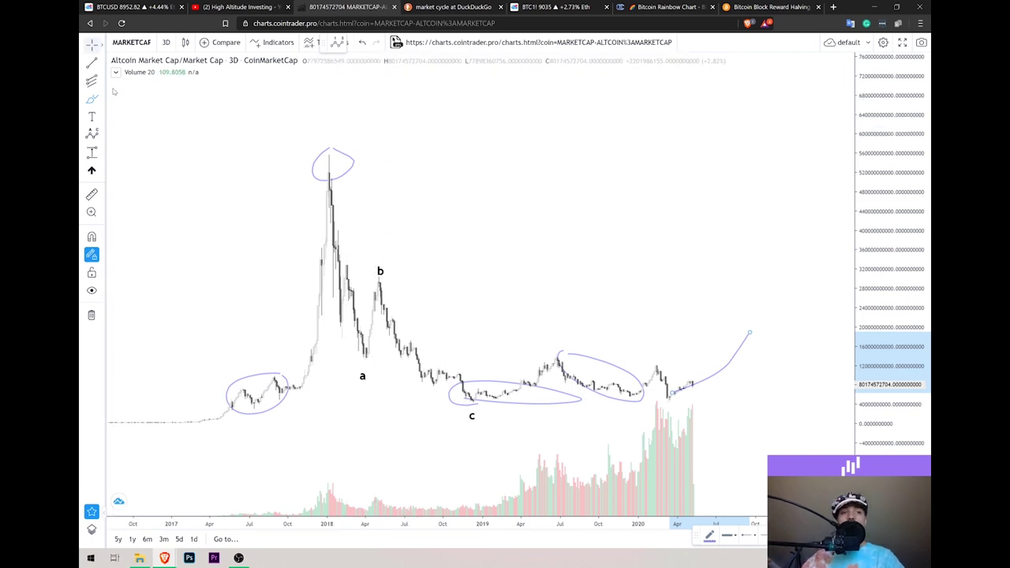
Remove all drawings from the altcoin market cap chart and circle the January 2018 peak repeatedly with the Brush
right_click(180, 201)
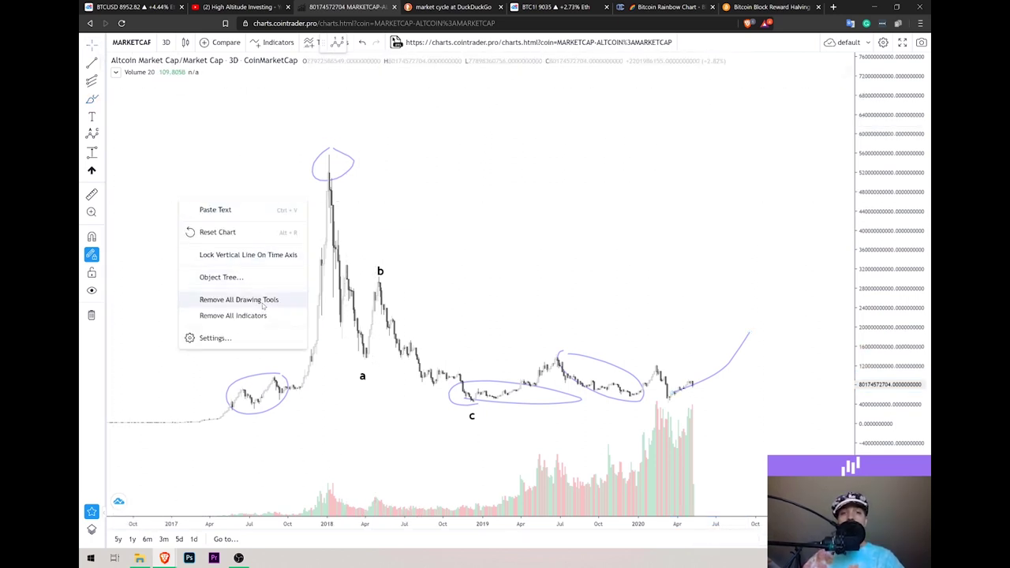
click(264, 304)
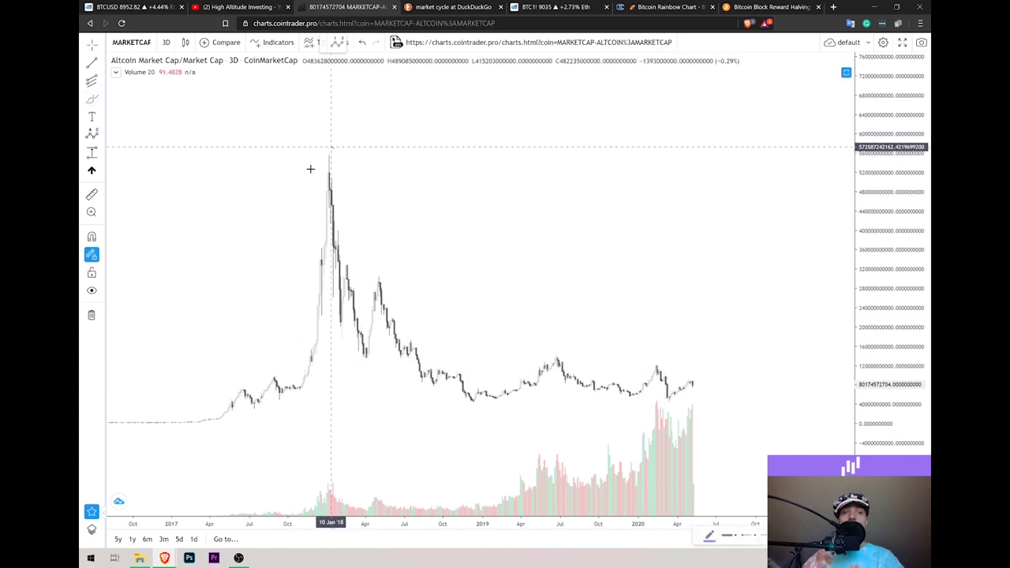
mouse_move(310, 169)
mouse_down()
mouse_move(345, 149)
mouse_move(309, 169)
mouse_move(368, 165)
mouse_move(307, 161)
mouse_move(354, 166)
mouse_move(309, 169)
mouse_move(358, 150)
mouse_move(305, 184)
mouse_move(313, 187)
mouse_move(332, 150)
mouse_move(332, 171)
mouse_up()
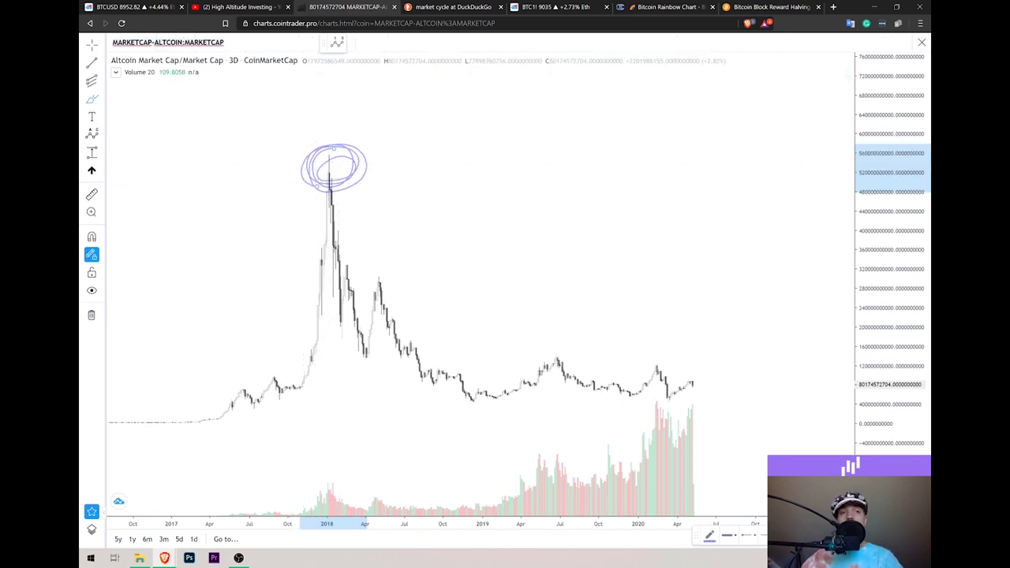
Search the symbols for ALT and load the MARKETCAP-ALTCOIN:DOMINANCE chart
text(ALT)
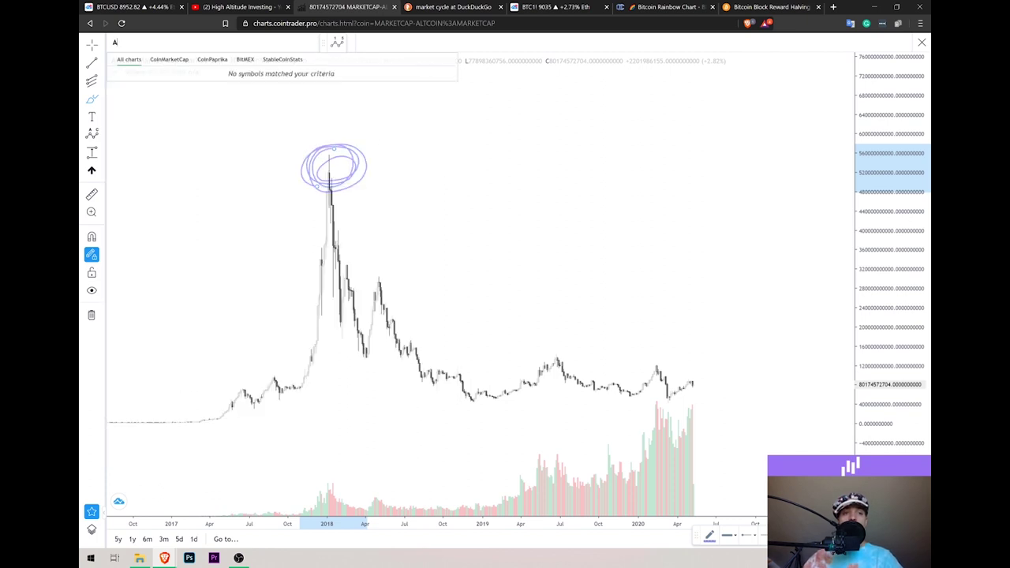
click(235, 88)
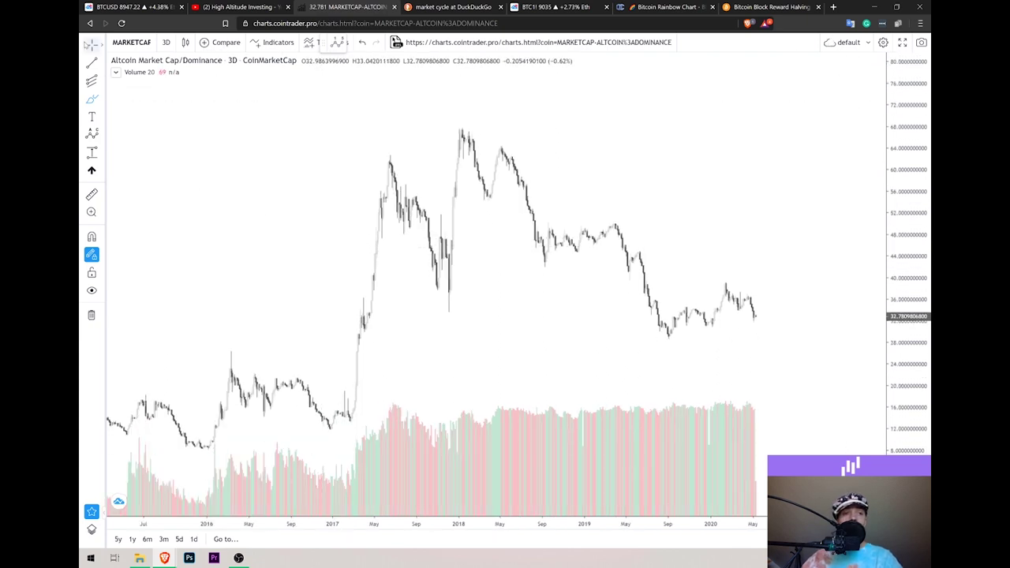
Draw a rising channel around the altcoin dominance from the September 2019 low to May 2020, using two near-parallel trend lines
drag(221, 171, 106, 150)
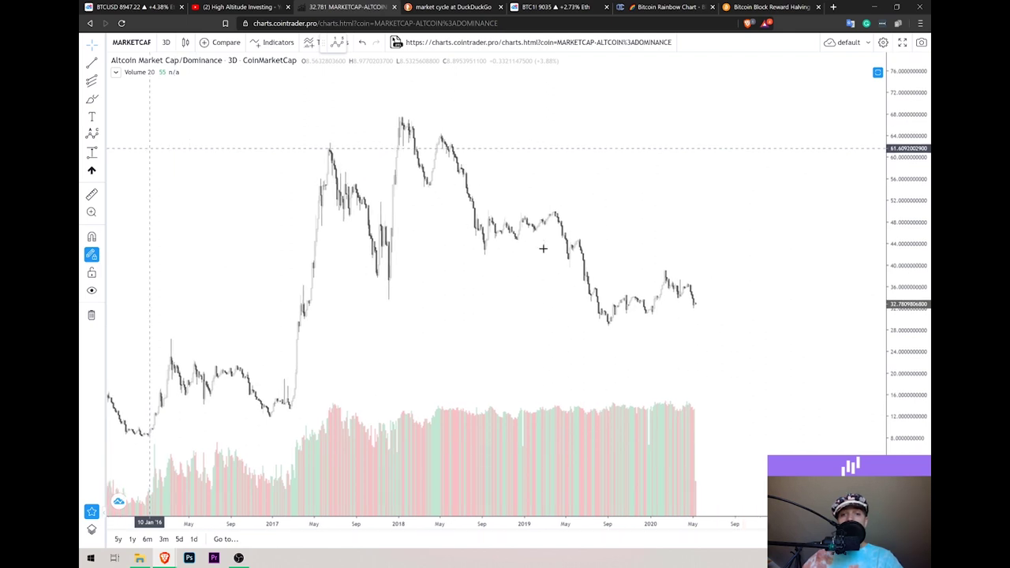
click(92, 63)
click(603, 325)
click(693, 300)
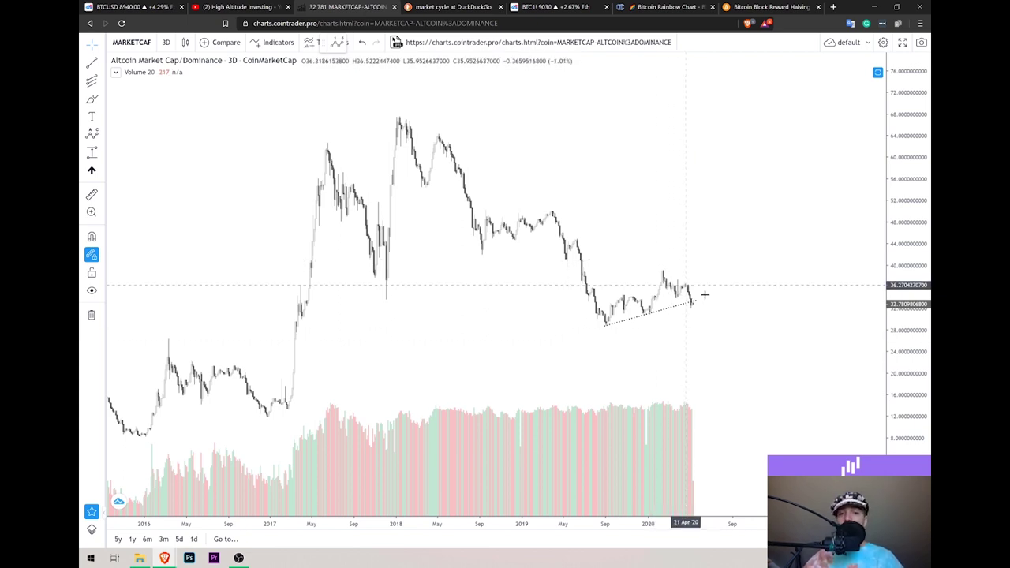
scroll(695, 233, down, 2)
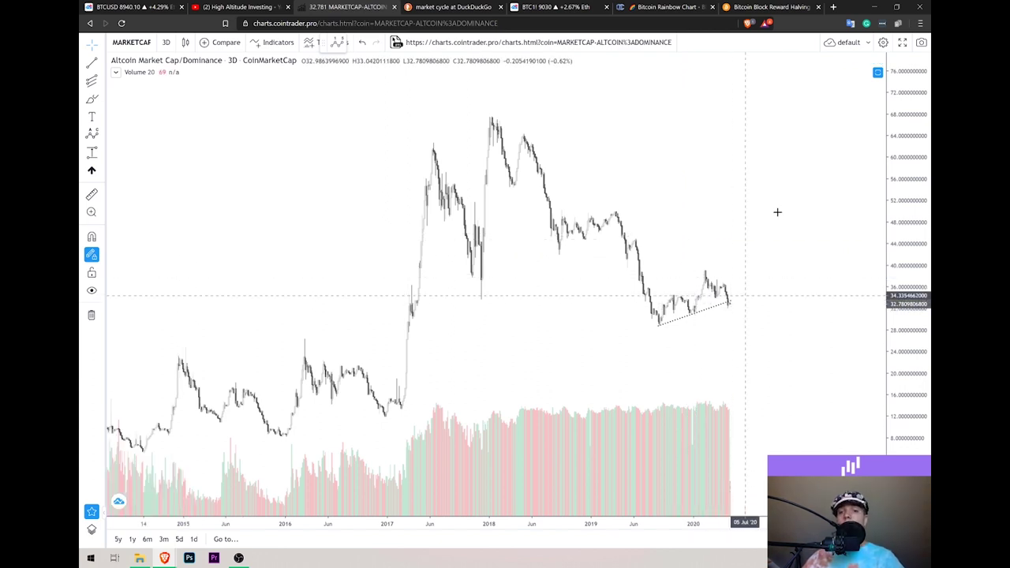
click(645, 290)
click(715, 266)
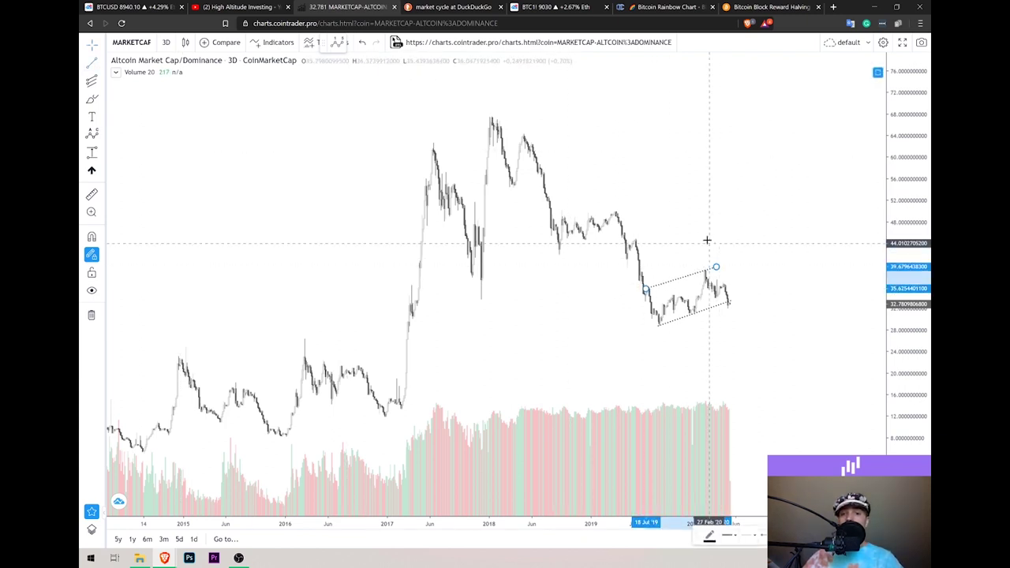
Mark an ABC correction inside the channel, from the September 2019 low to the early-2020 peak
click(92, 134)
click(658, 323)
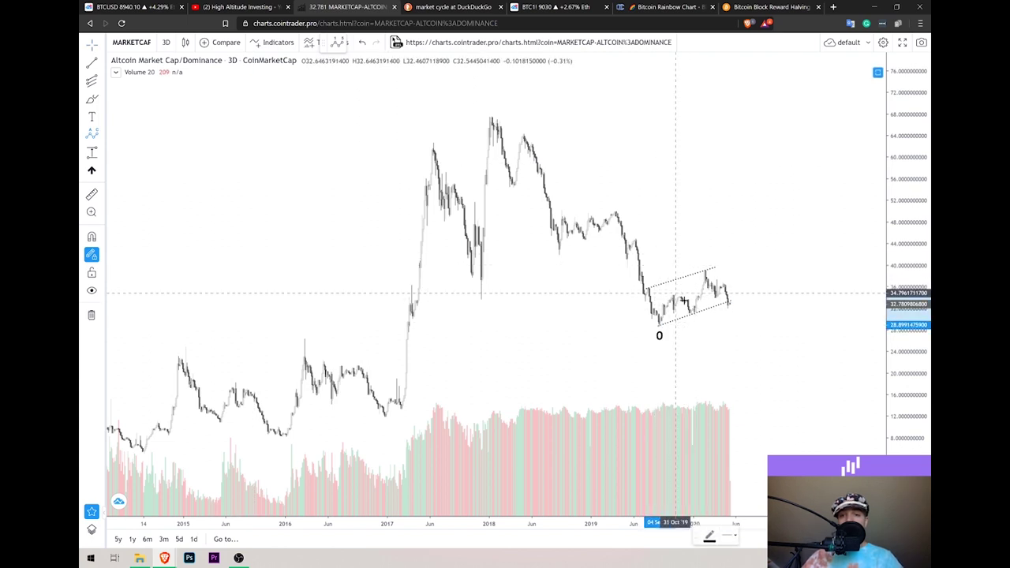
click(674, 294)
click(691, 315)
click(709, 270)
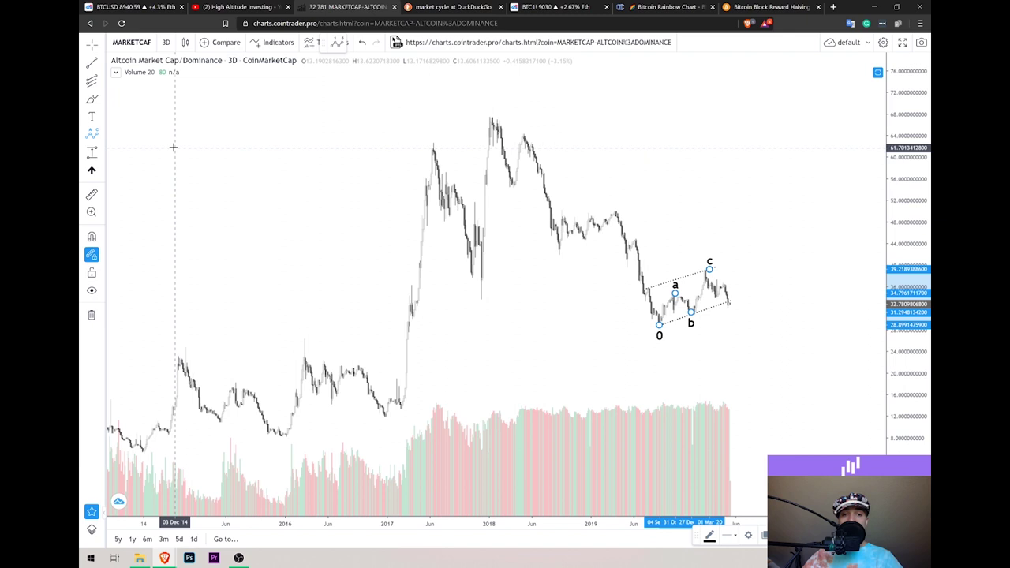
Brush a projected dip, bounce, higher low and steep rise from the May 2020 price, with arcs beneath the three lows
click(727, 302)
mouse_move(743, 344)
mouse_down()
mouse_move(760, 295)
mouse_move(780, 320)
mouse_move(802, 312)
mouse_up()
drag(832, 266, 860, 193)
mouse_move(643, 318)
mouse_down()
mouse_move(670, 336)
mouse_move(758, 357)
mouse_move(809, 322)
mouse_up()
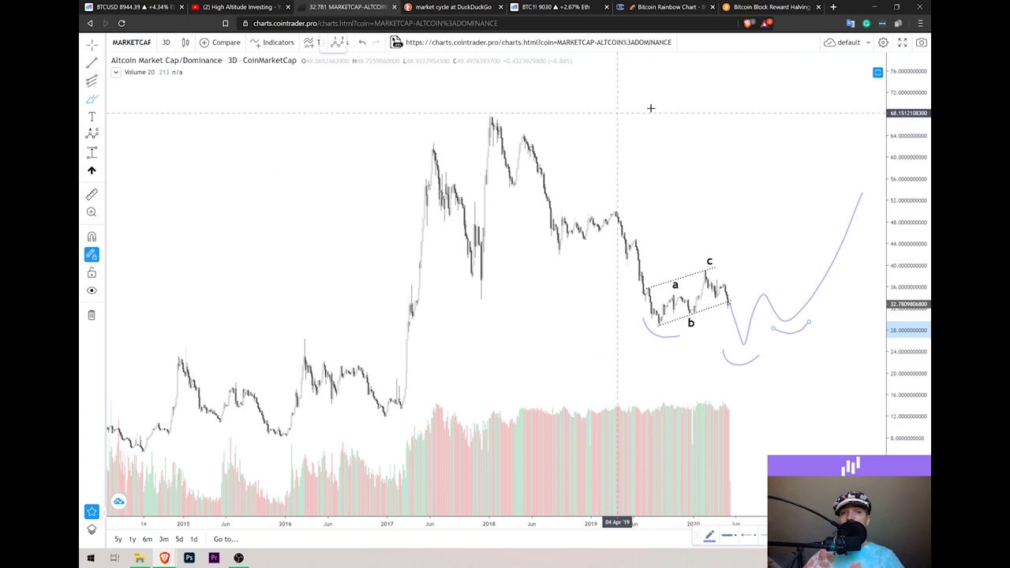
Open the High Altitude Crypto website in a new tab and examine the free learning section and VIP pricing options
click(834, 6)
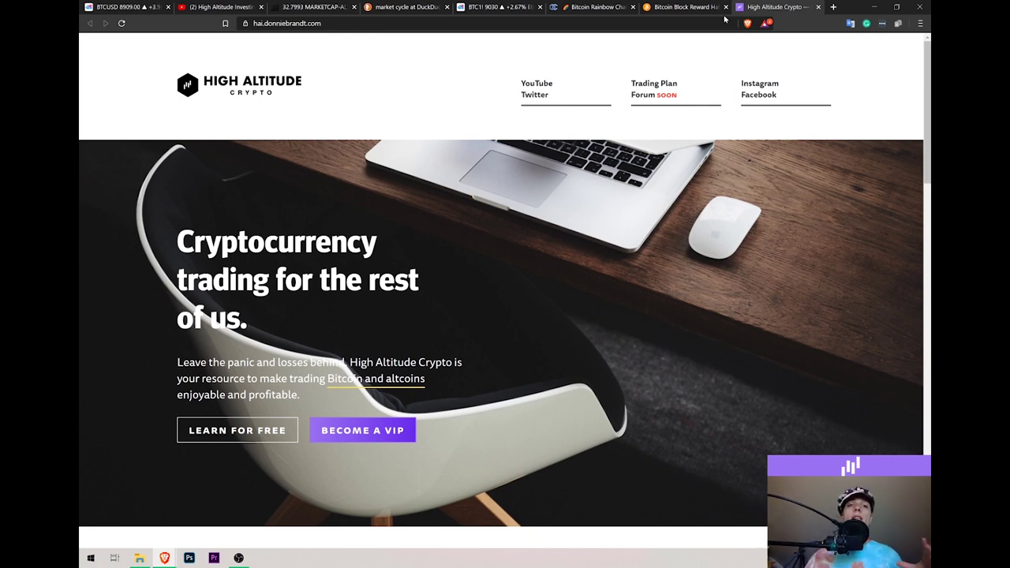
scroll(707, 120, down, 5)
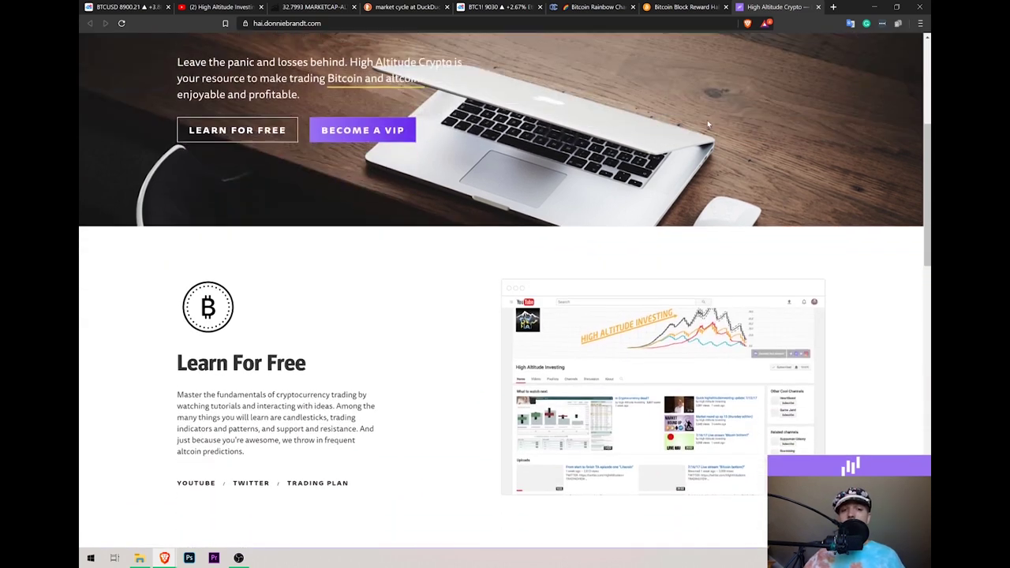
scroll(707, 120, down, 3)
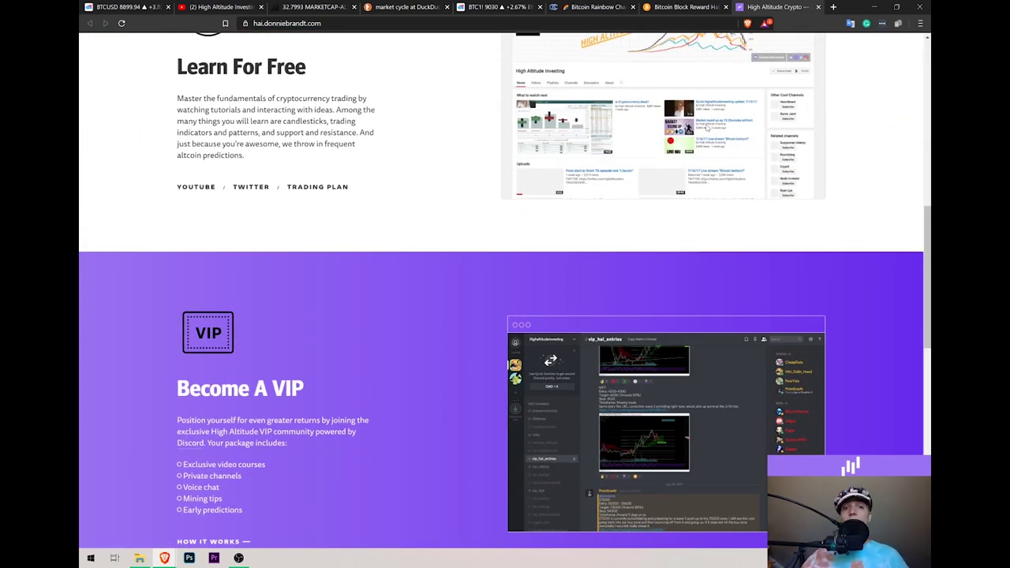
scroll(693, 128, down, 3)
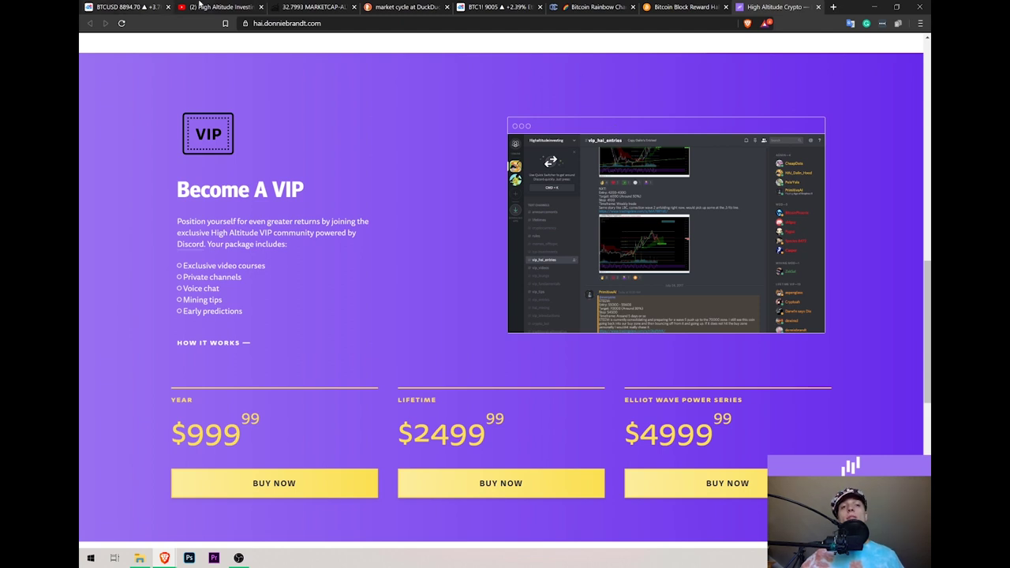
Switch to the High Altitude Investing YouTube channel page and briefly highlight the subscribers label under the channel name
click(200, 6)
double_click(334, 115)
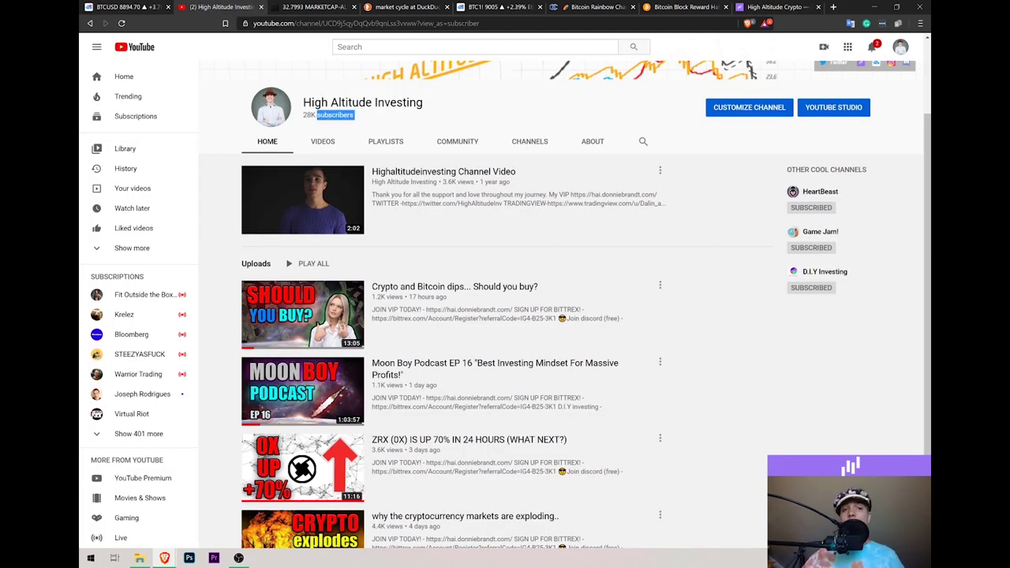
click(334, 115)
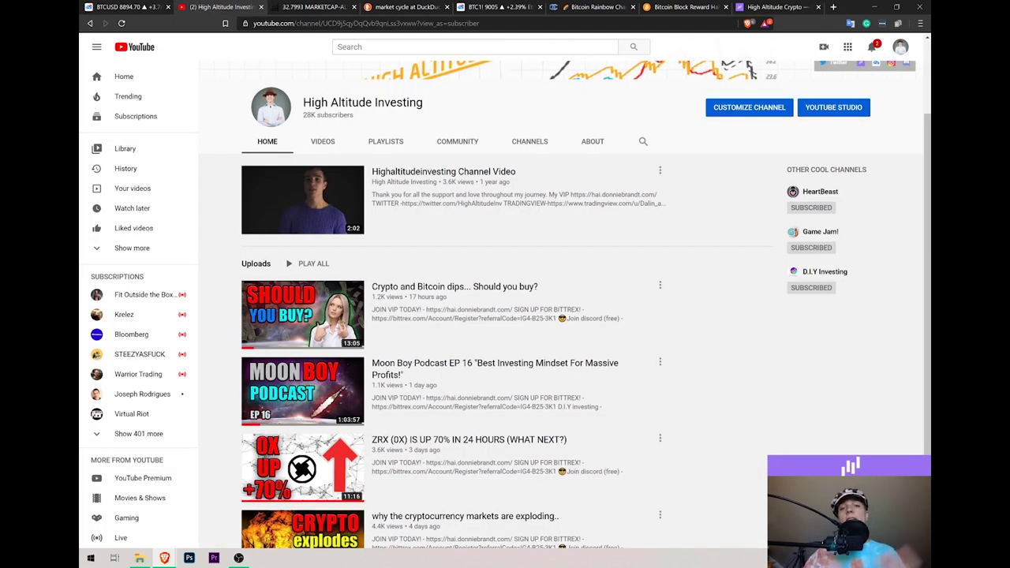